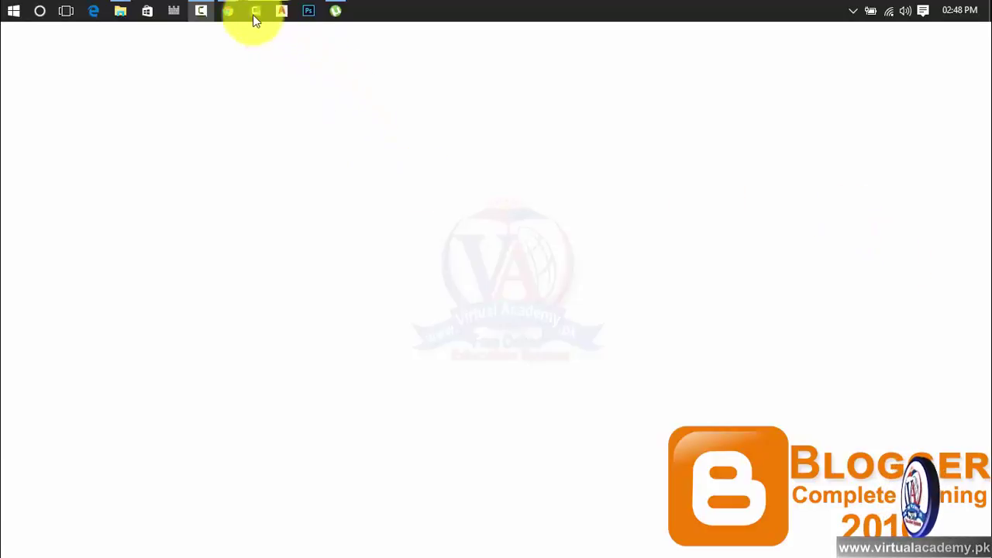
Step: Switch to Chrome and open the Virtual Academy blog's template page
left_click(228, 11)
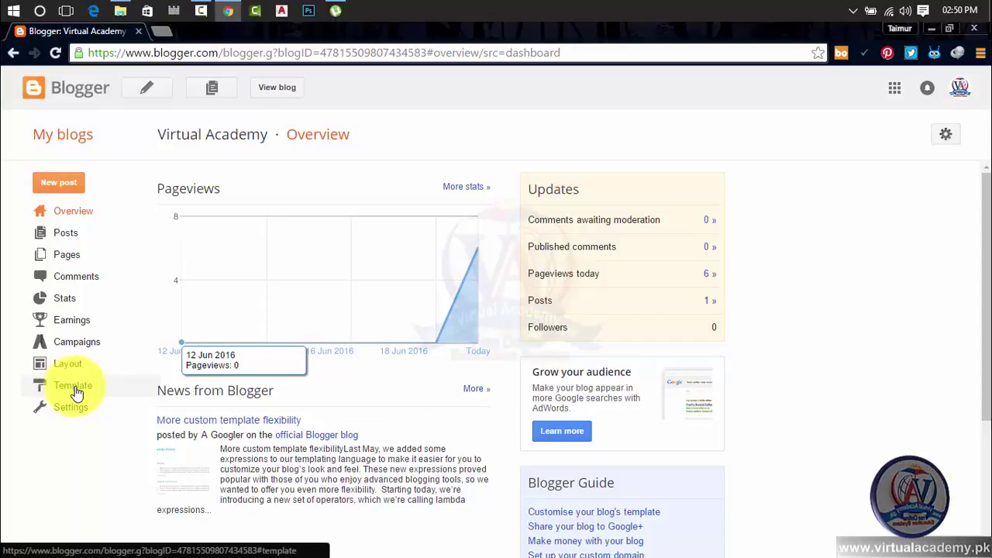
left_click(76, 390)
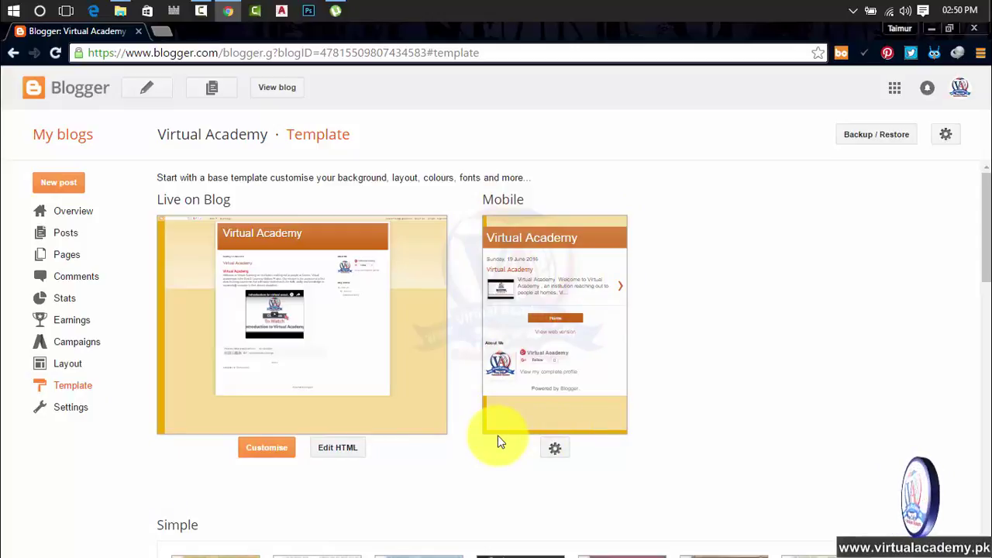
scroll(465, 438, "down", 1)
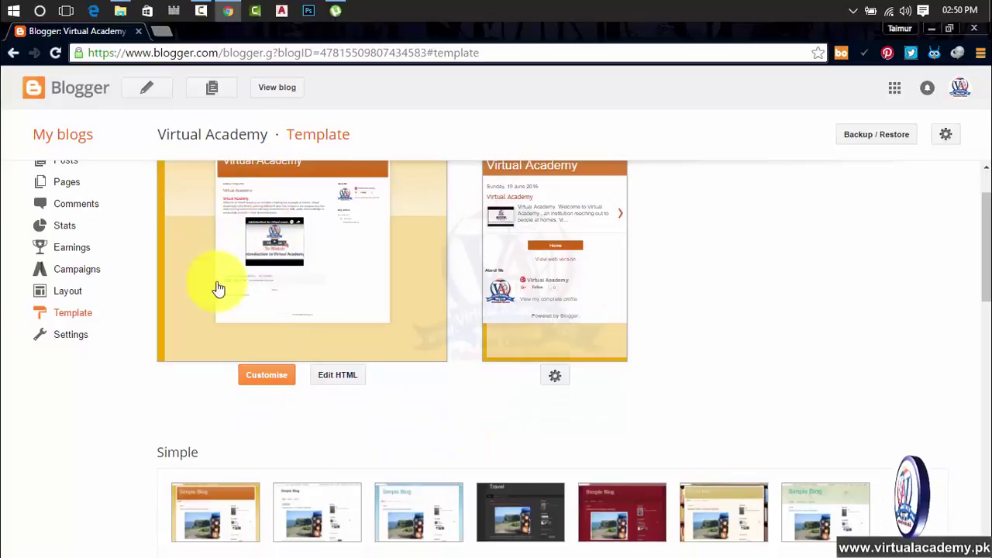
scroll(256, 303, "up", 1)
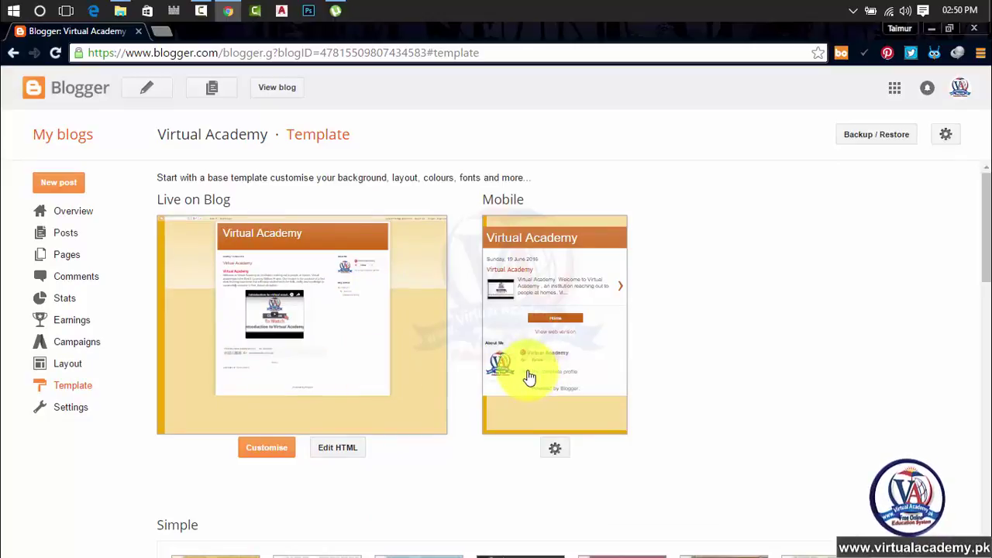
Step: Preview the blog in the dark red Simple template and look through the whole page
scroll(527, 376, "down", 5)
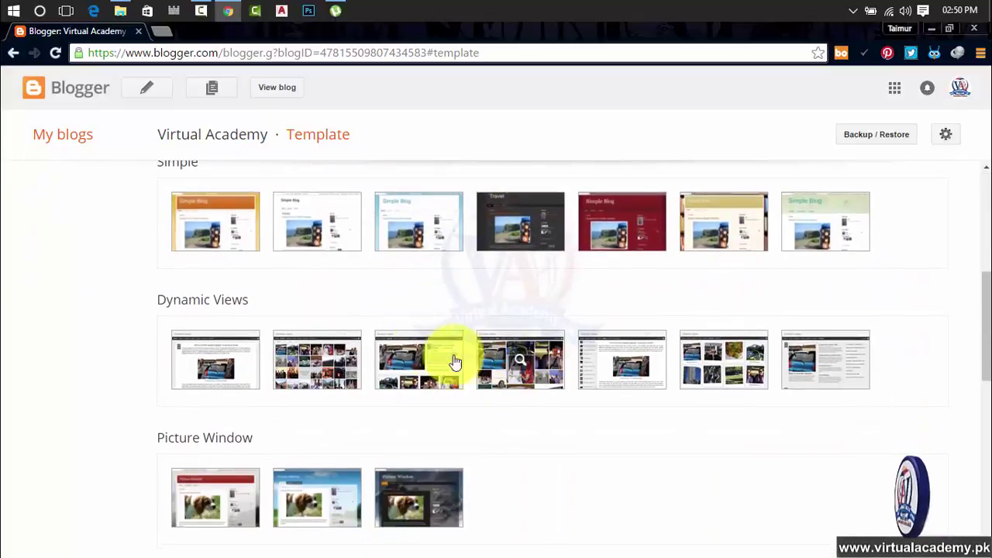
scroll(412, 345, "up", 2)
scroll(412, 345, "up", 3)
scroll(326, 287, "down", 4)
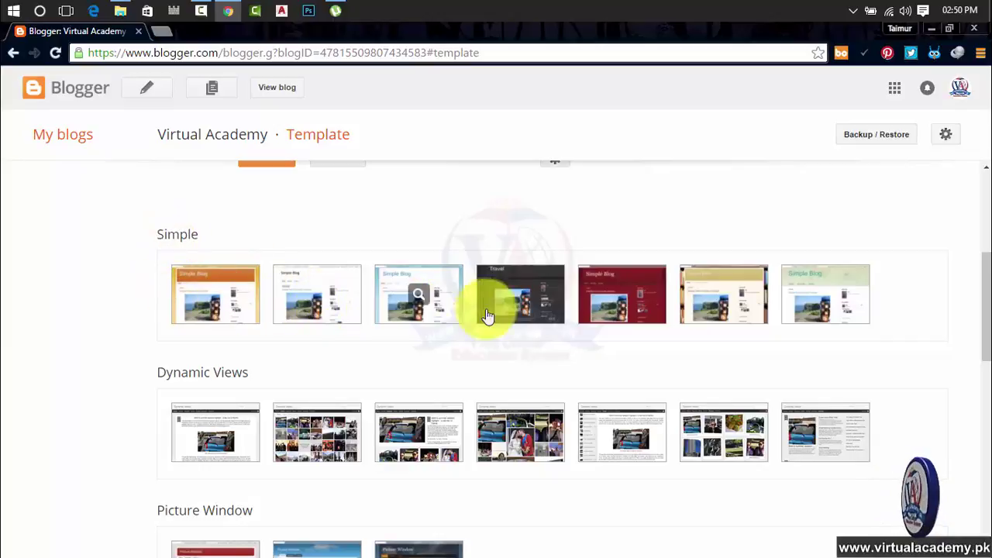
left_click(624, 319)
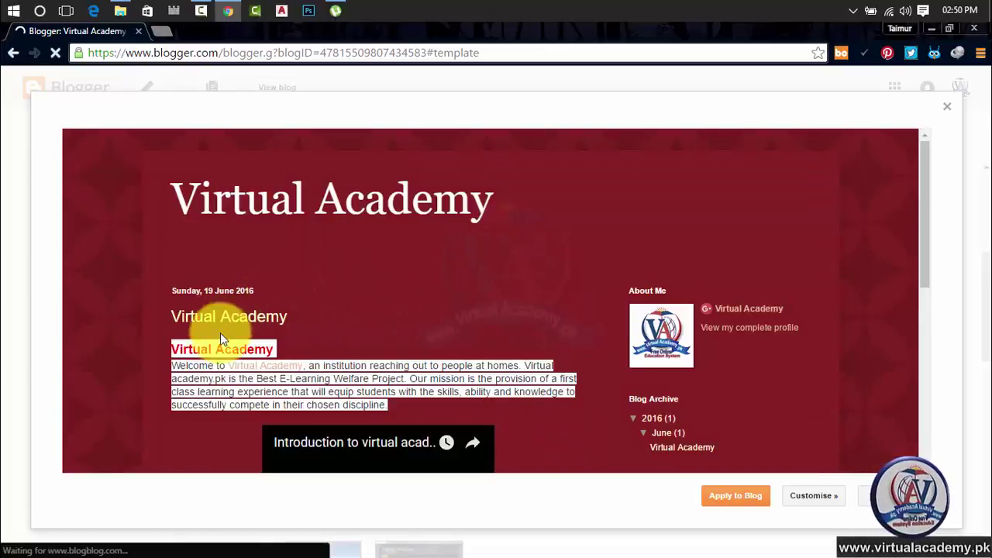
scroll(449, 324, "down", 2)
scroll(448, 324, "down", 4)
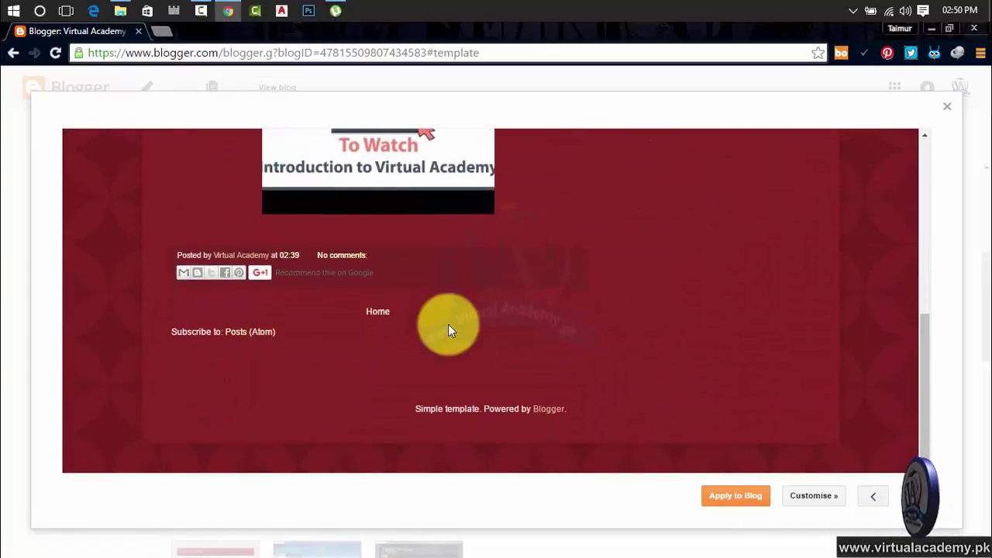
scroll(450, 328, "up", 7)
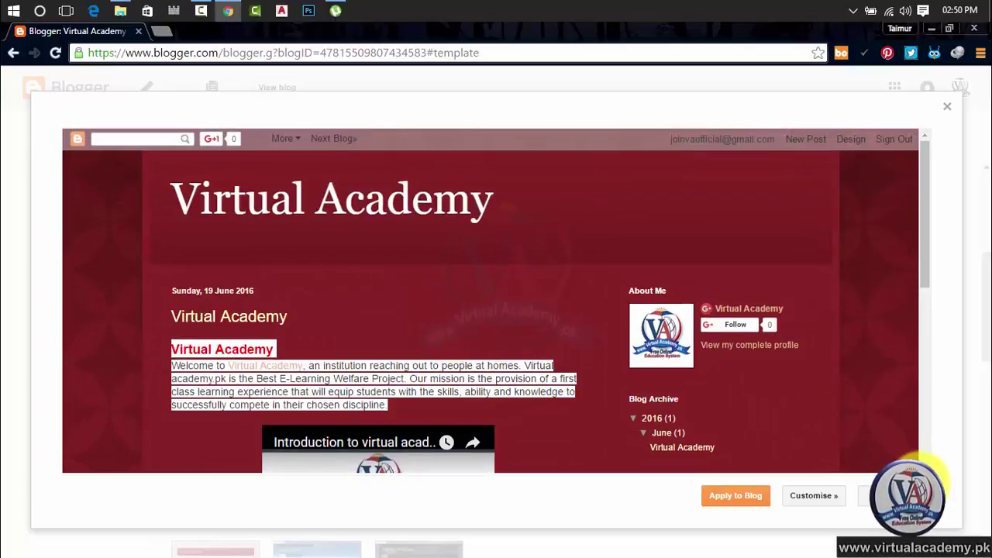
Step: Preview the next two Simple templates, the bookshelf one and the pale green one, and close the preview
left_click(908, 495)
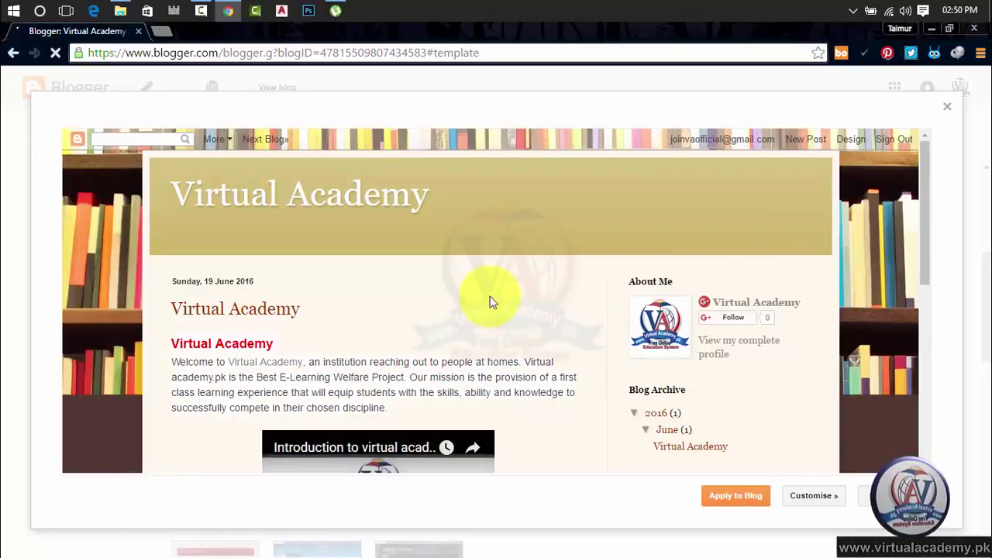
scroll(490, 303, "down", 1)
scroll(490, 302, "down", 5)
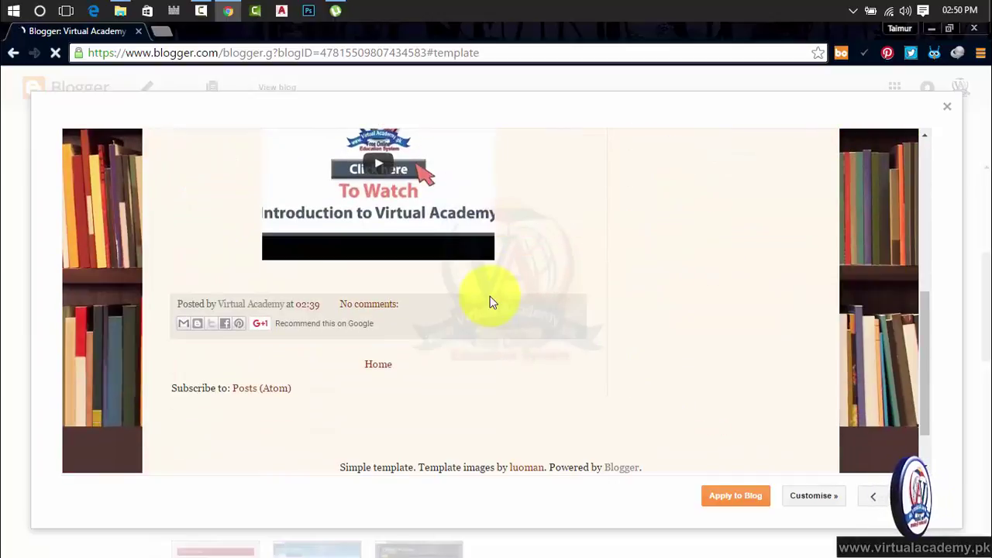
left_click(913, 495)
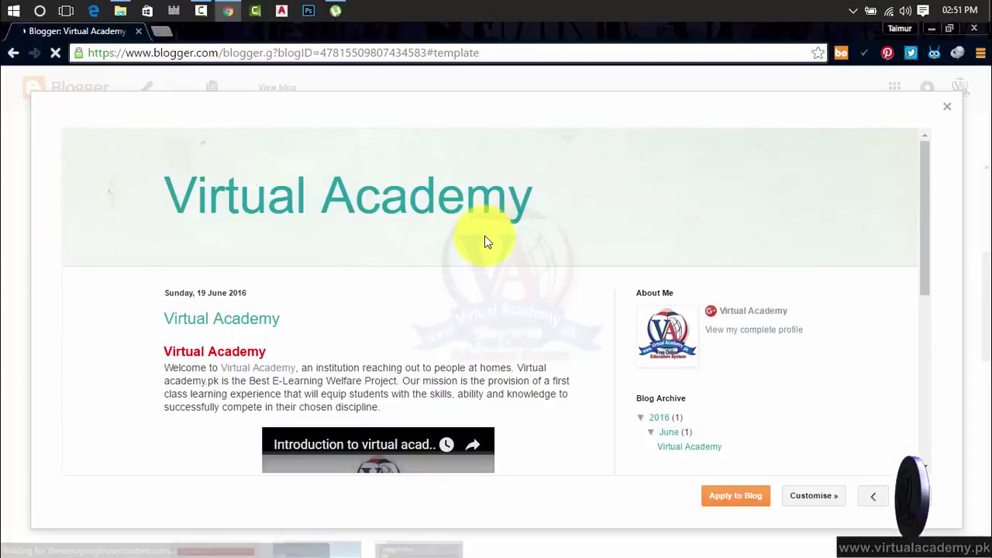
scroll(484, 238, "down", 5)
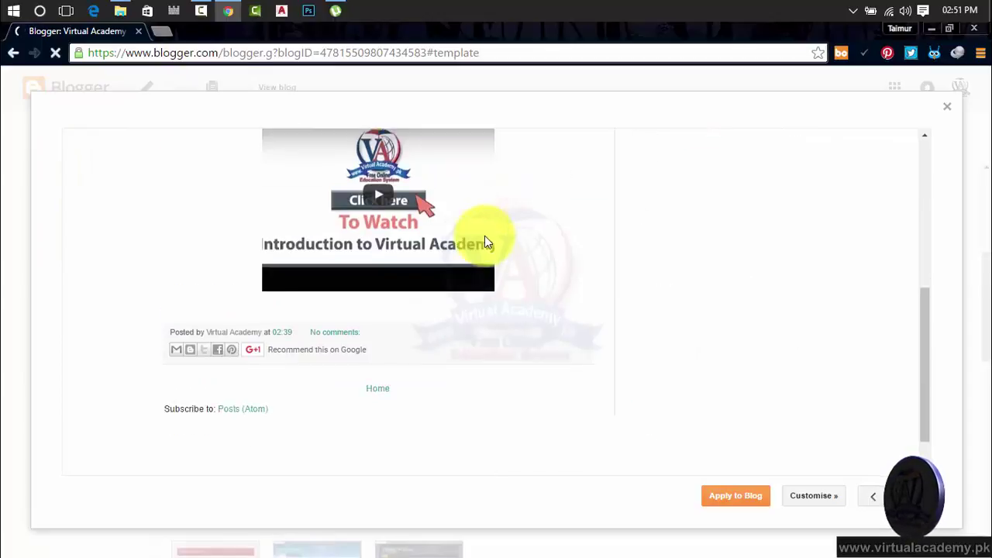
left_click(948, 107)
Step: Preview the blog in Dynamic Views templates, including the Magazine and Sidebar layouts, and close the preview
scroll(465, 272, "down", 3)
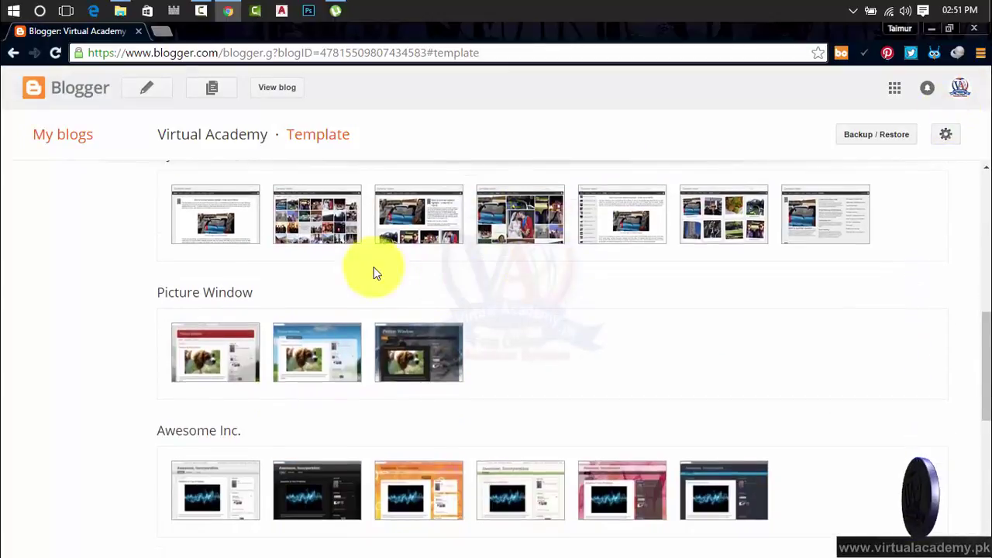
scroll(288, 215, "up", 2)
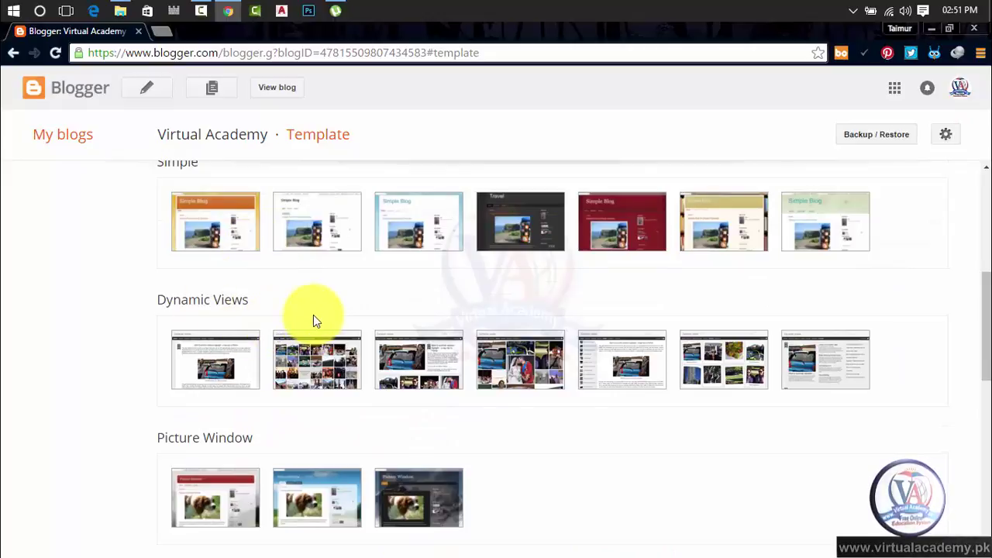
left_click(331, 376)
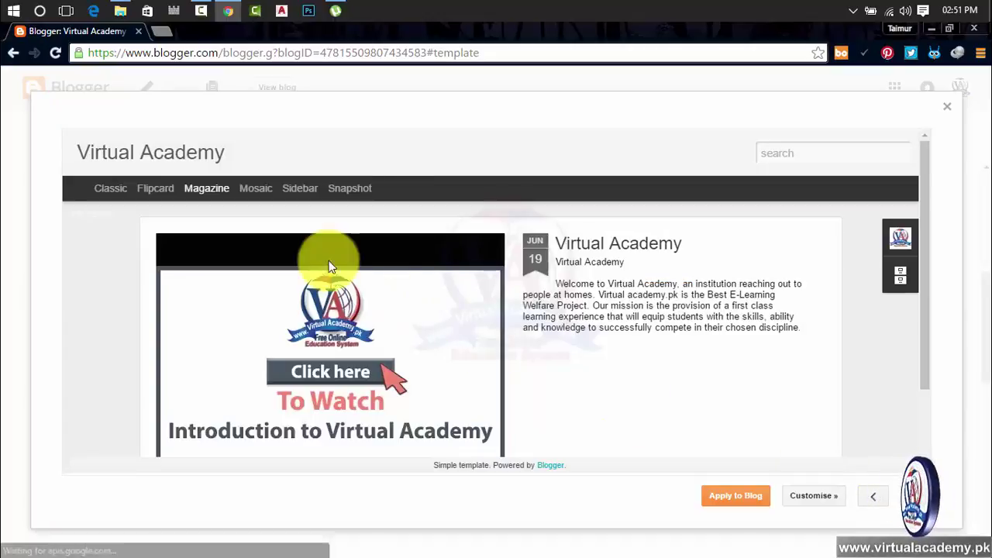
scroll(540, 287, "down", 1)
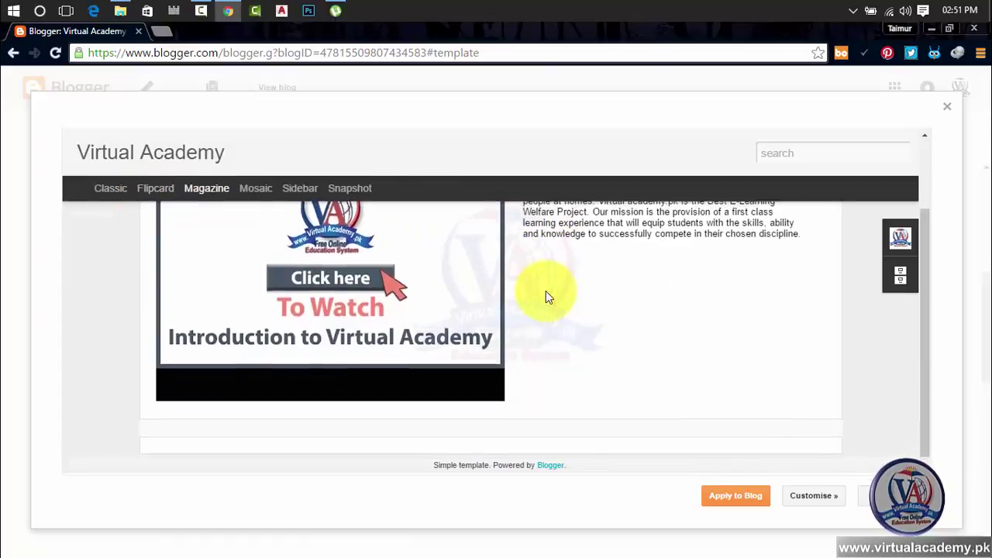
scroll(545, 291, "up", 1)
left_click(929, 500)
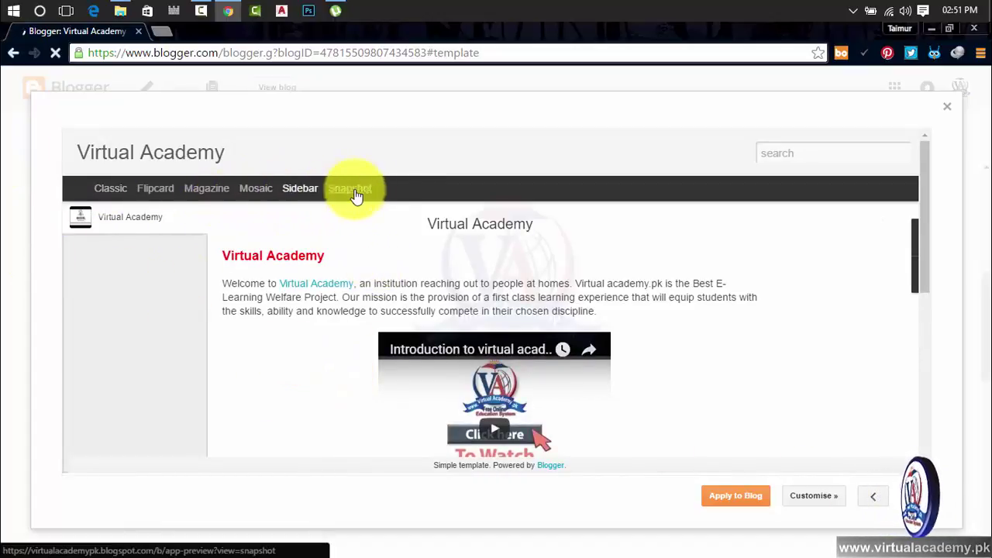
left_click(944, 112)
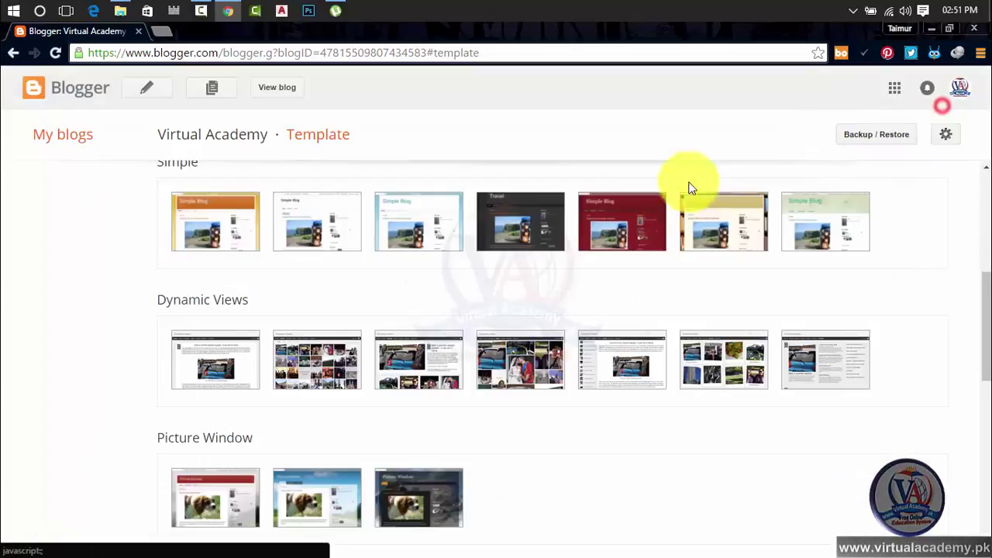
Step: Preview the blog in the first Picture Window template, the one with the red header, from top to footer
scroll(543, 291, "down", 3)
scroll(534, 289, "down", 3)
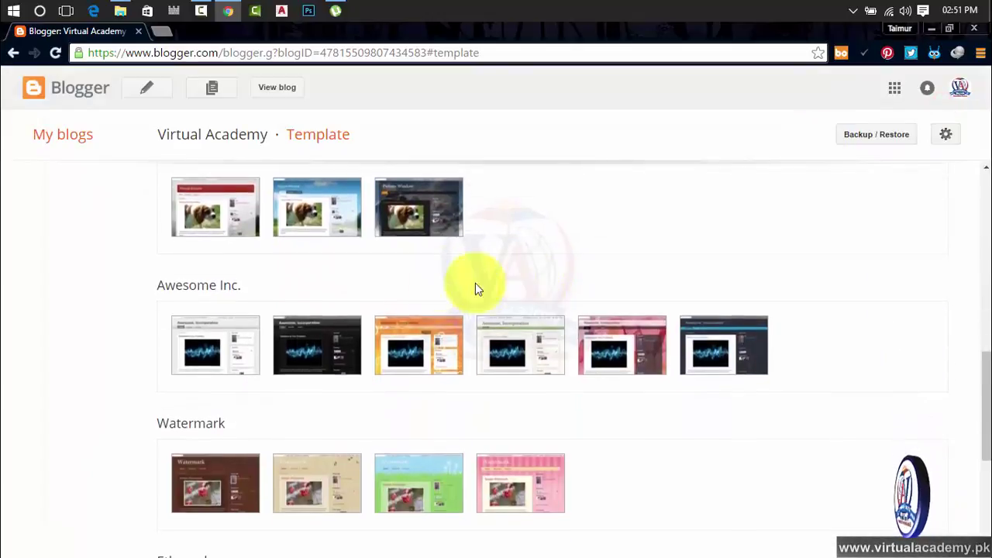
scroll(310, 260, "up", 2)
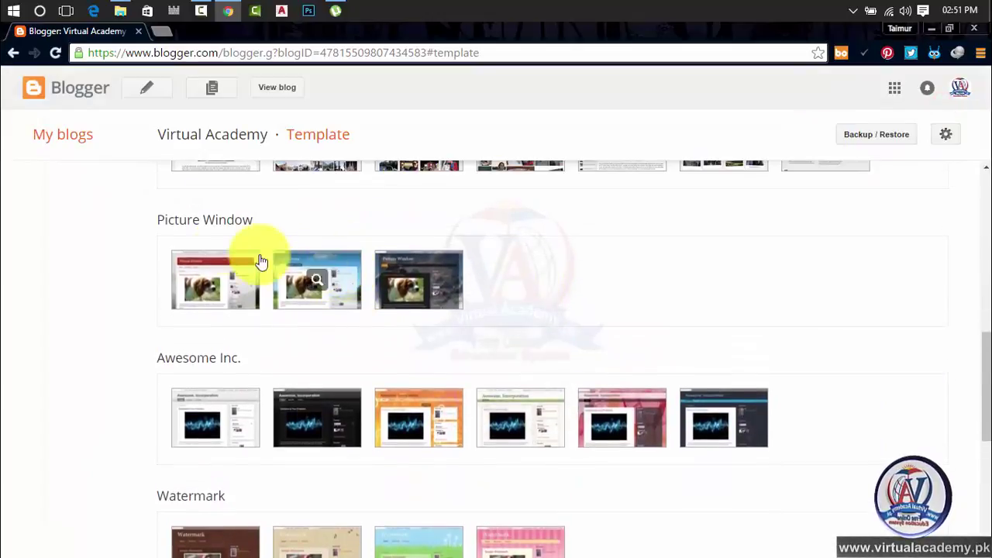
left_click(206, 284)
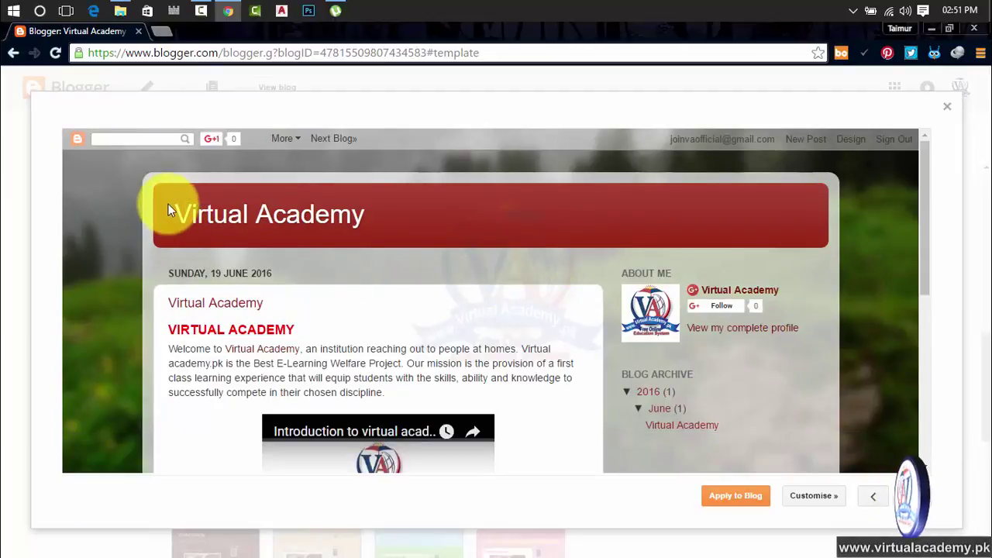
scroll(168, 204, "down", 10)
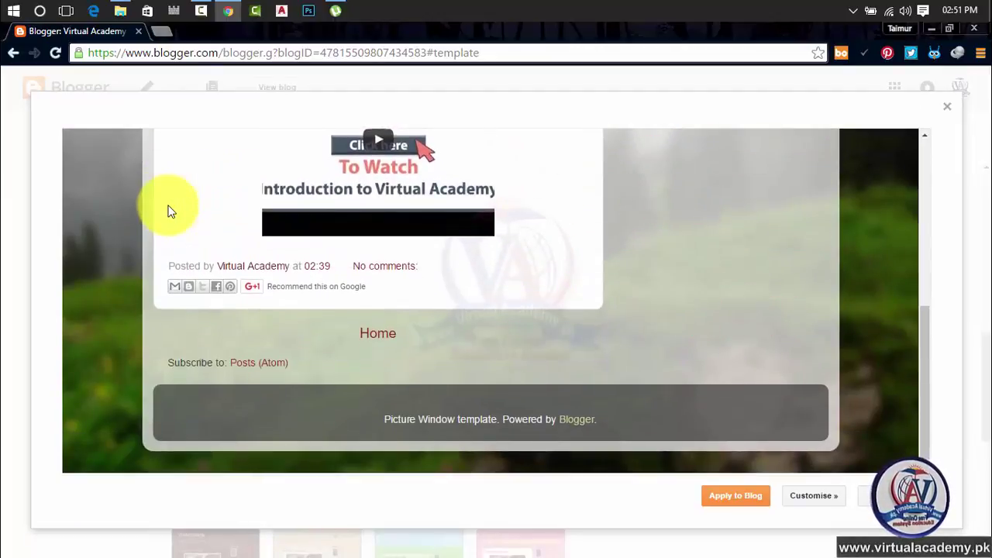
scroll(168, 205, "up", 10)
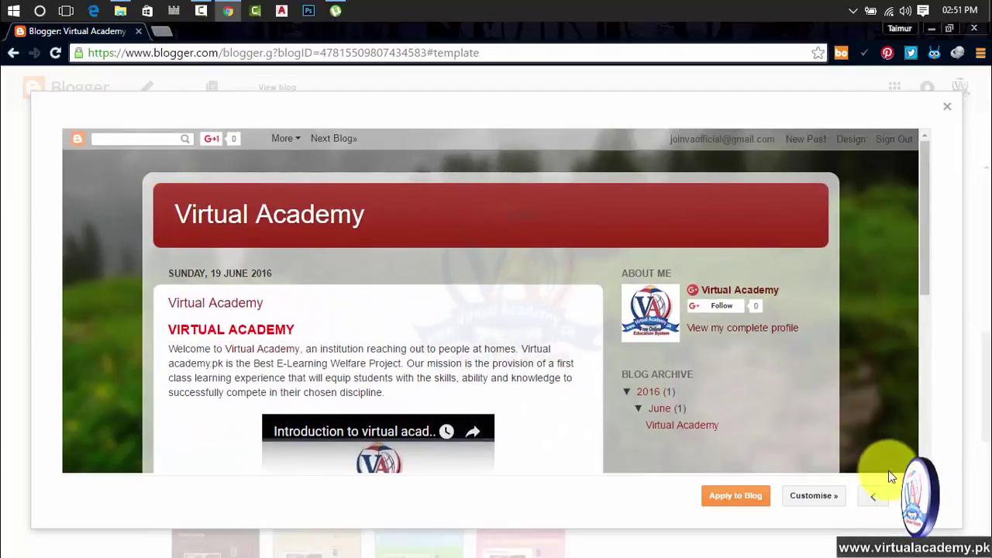
Step: Preview the blue-sky and dark rainy Picture Window templates and close the preview
left_click(915, 496)
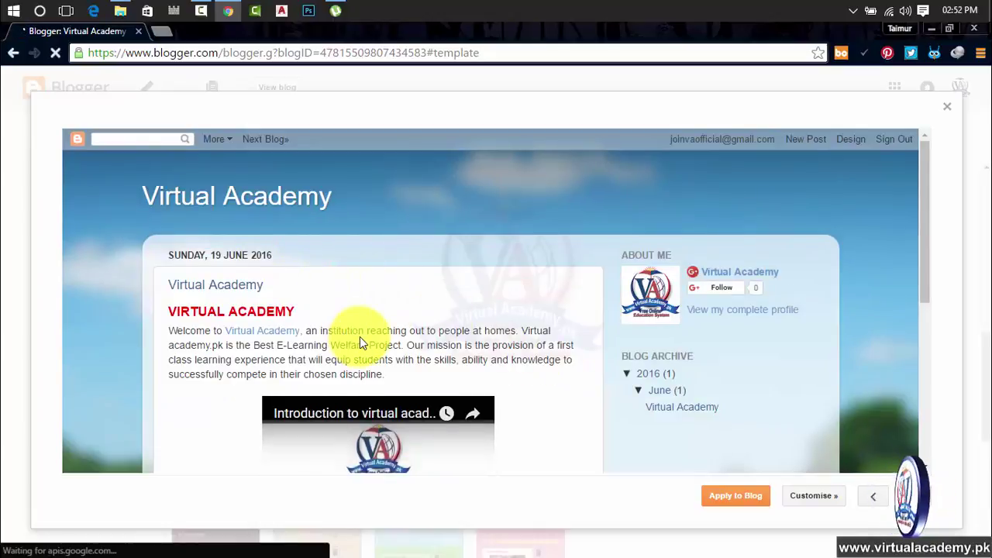
scroll(361, 337, "down", 10)
scroll(449, 349, "up", 7)
scroll(449, 349, "up", 3)
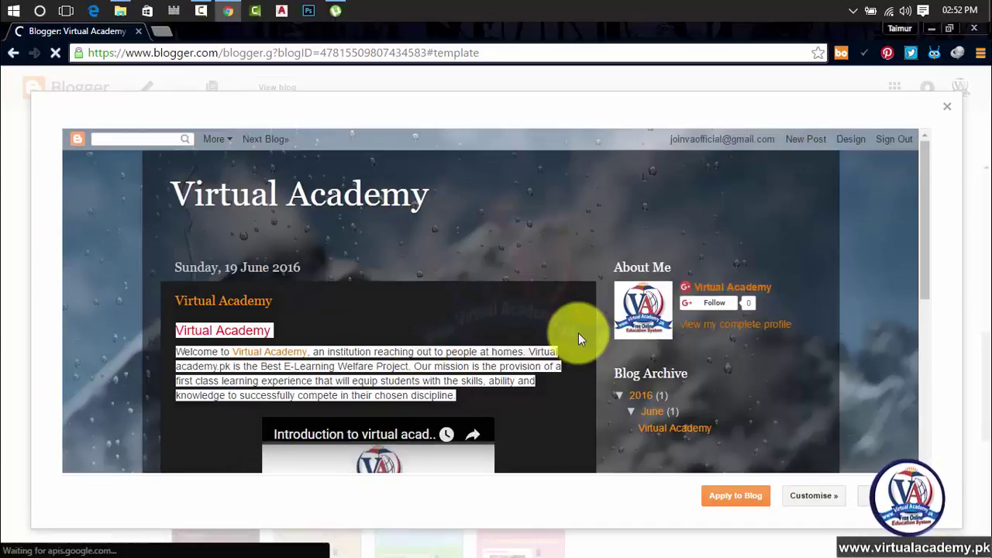
scroll(579, 332, "down", 2)
scroll(578, 333, "up", 2)
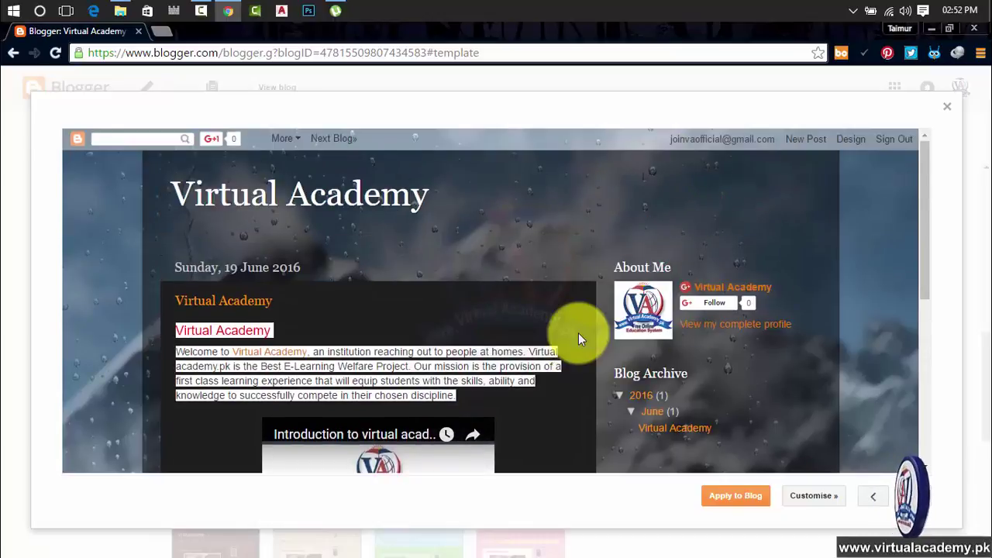
scroll(578, 332, "down", 5)
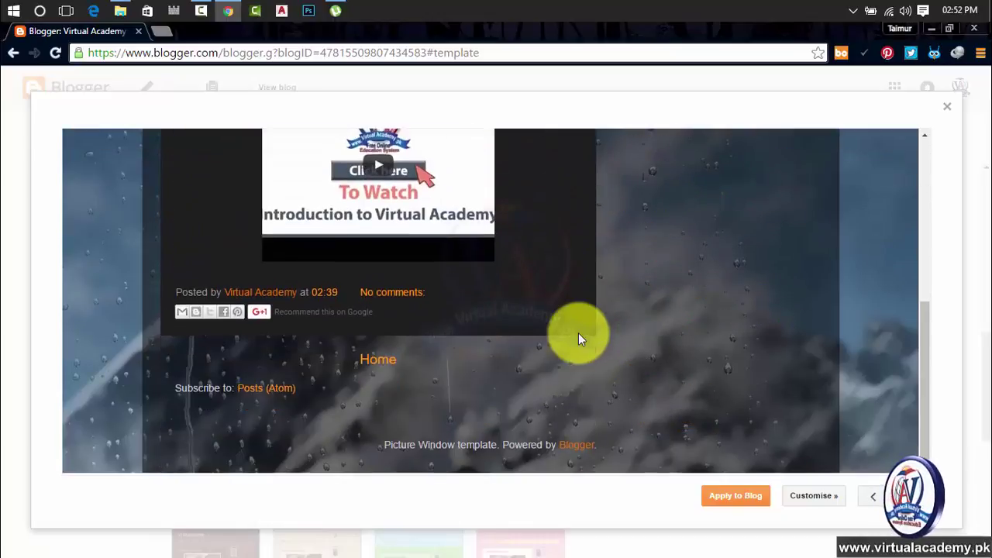
left_click(955, 113)
Step: Browse the remaining template families and preview the red-header Picture Window template again down to its footer
scroll(724, 317, "down", 4)
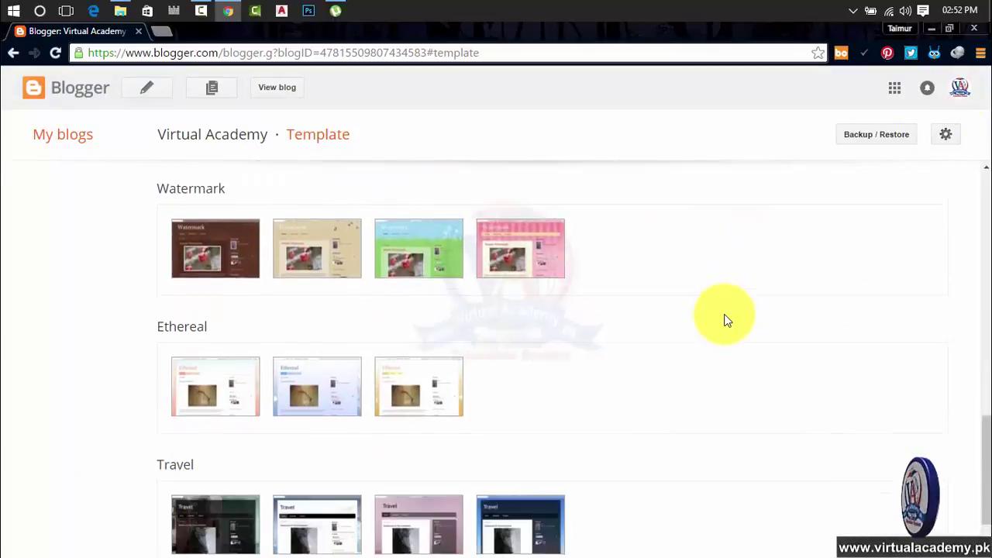
scroll(723, 317, "down", 1)
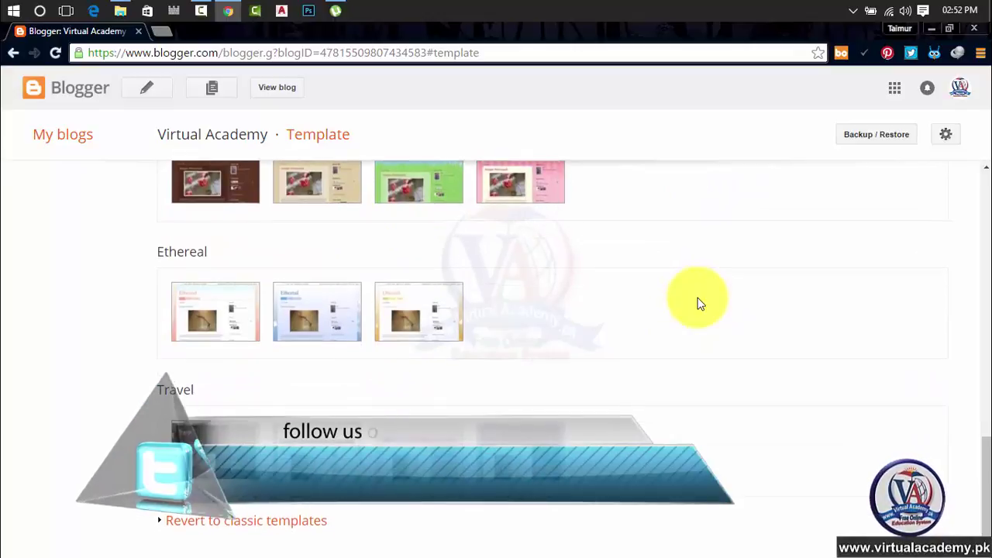
scroll(736, 412, "up", 5)
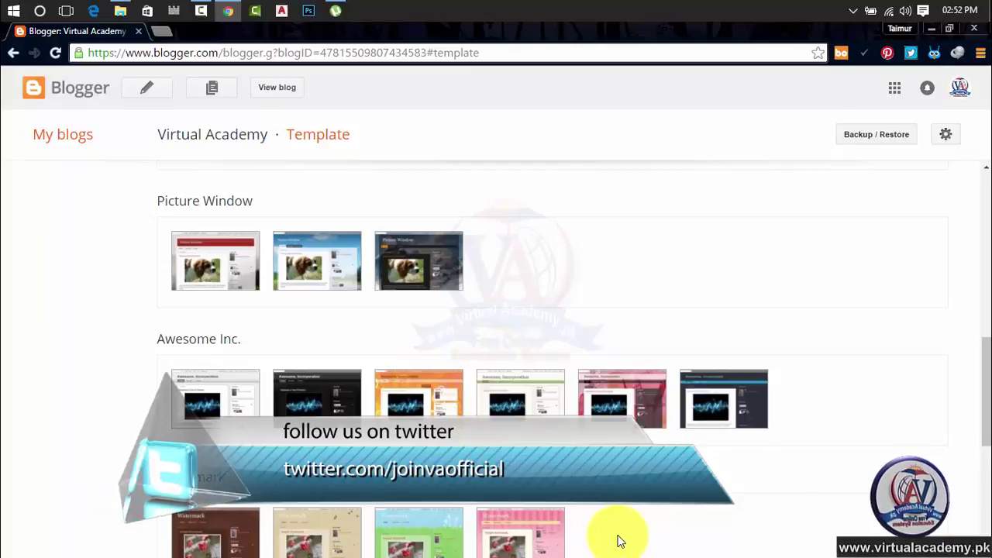
scroll(620, 538, "up", 2)
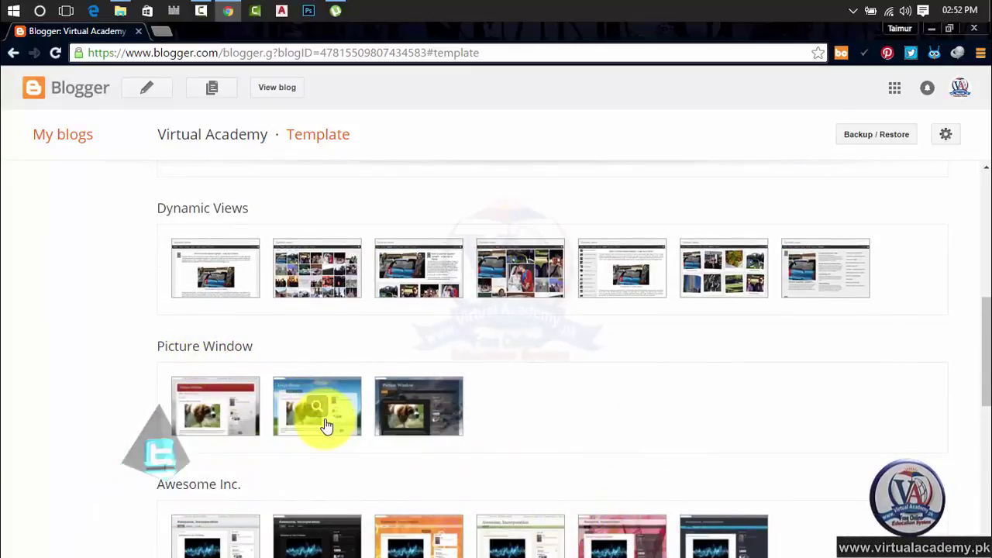
left_click(223, 411)
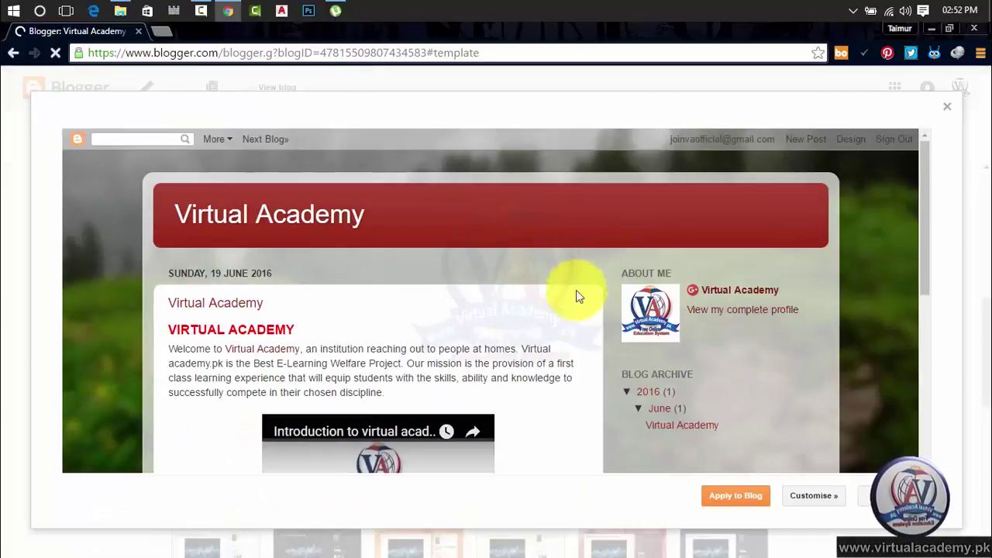
scroll(586, 329, "down", 4)
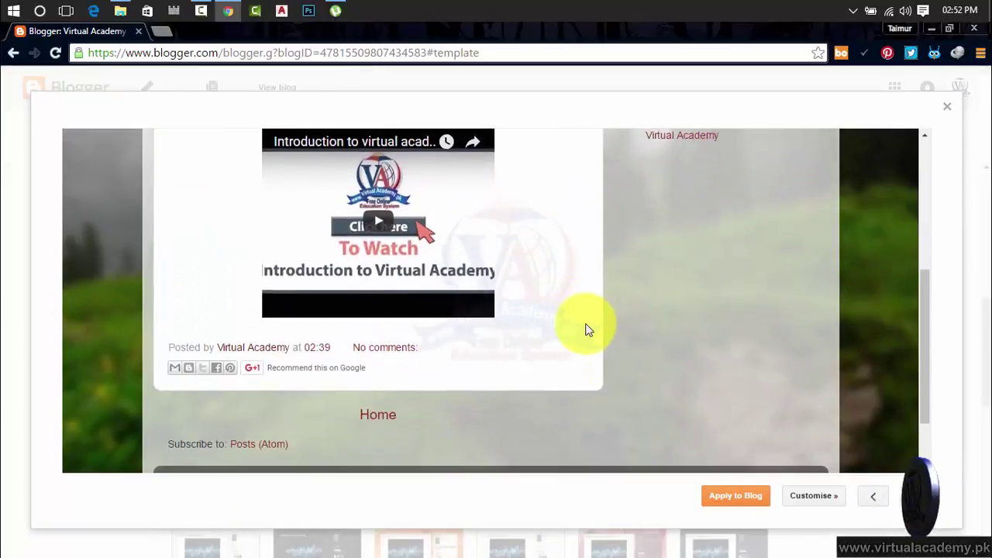
scroll(587, 329, "down", 2)
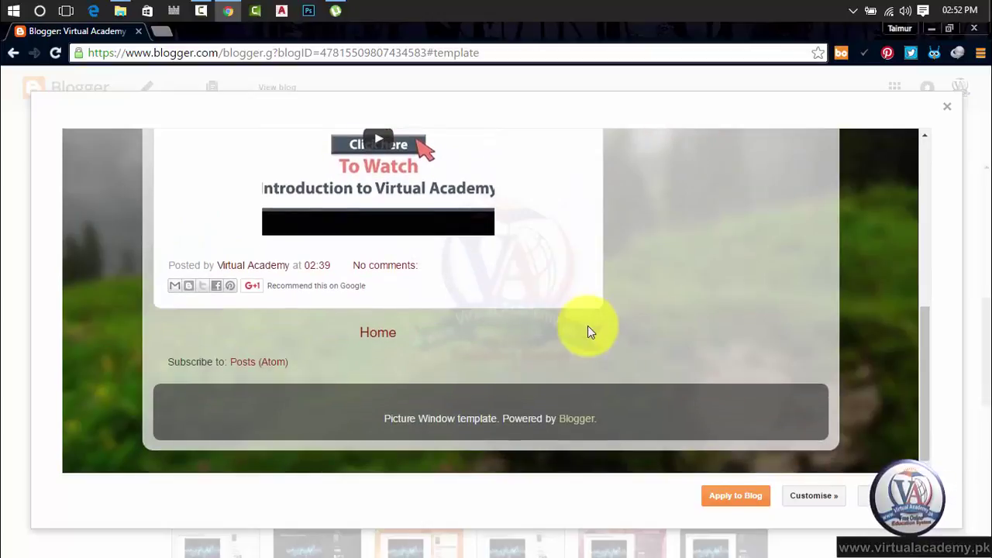
Step: Apply the red-header Picture Window template to the blog, check the live blog down to its footer, and close the live blog
scroll(588, 330, "up", 6)
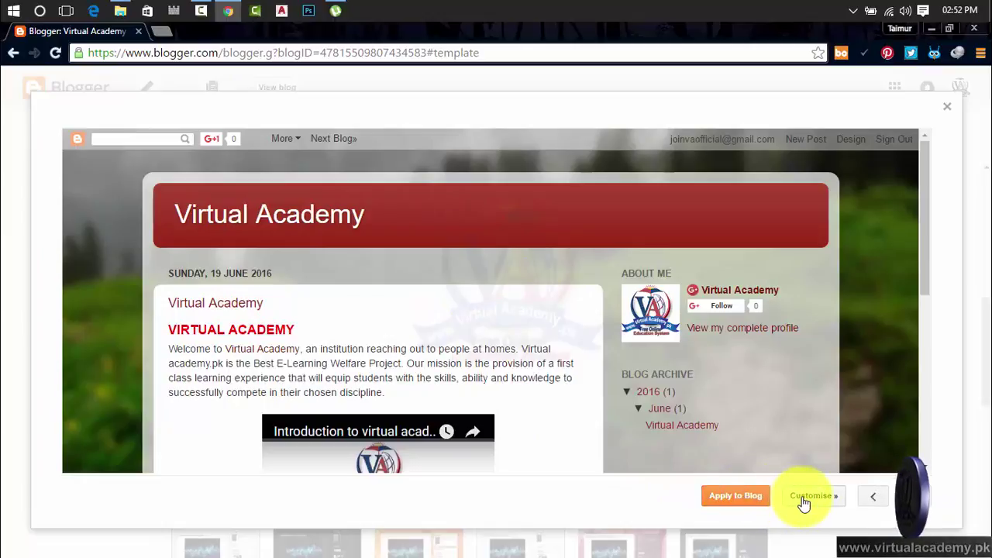
left_click(737, 497)
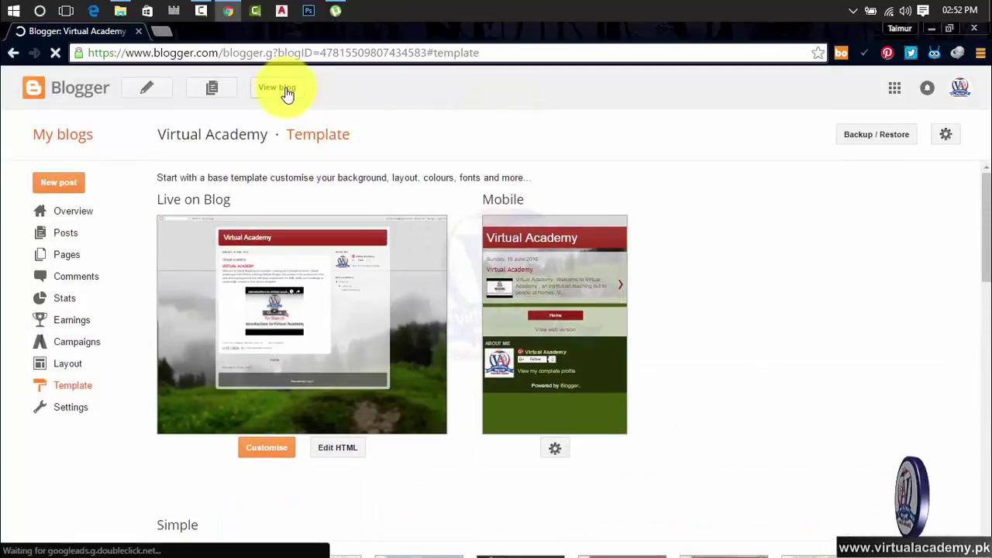
left_click(286, 91)
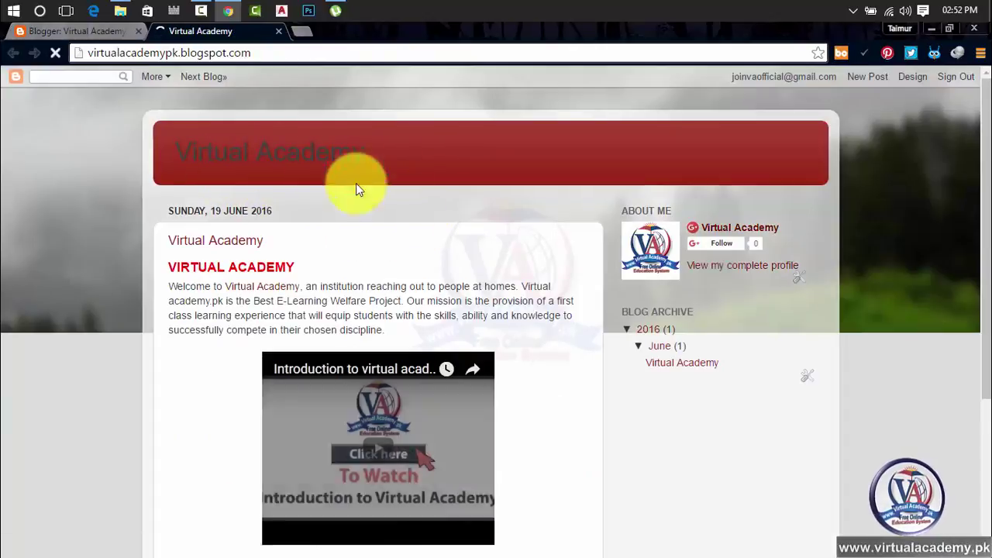
scroll(585, 292, "down", 3)
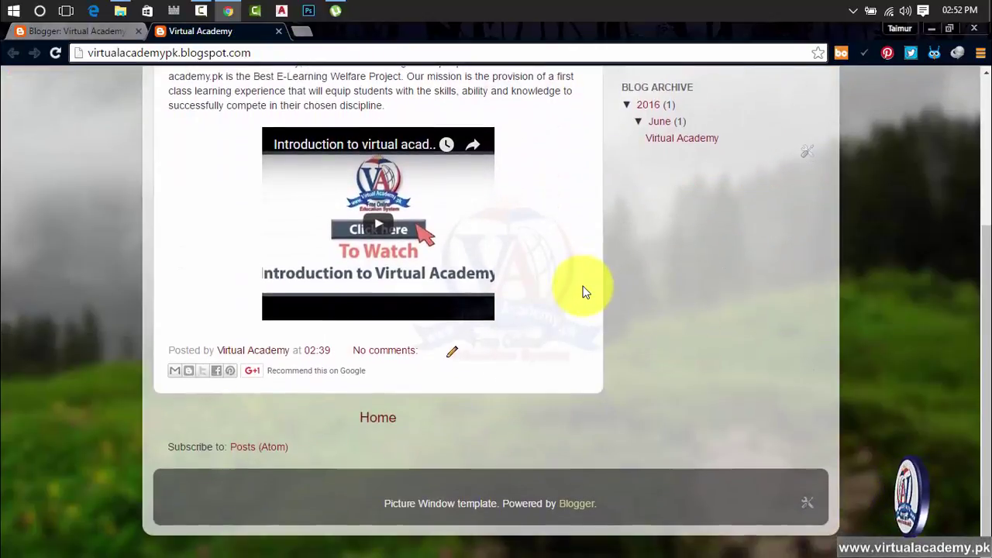
scroll(585, 292, "up", 3)
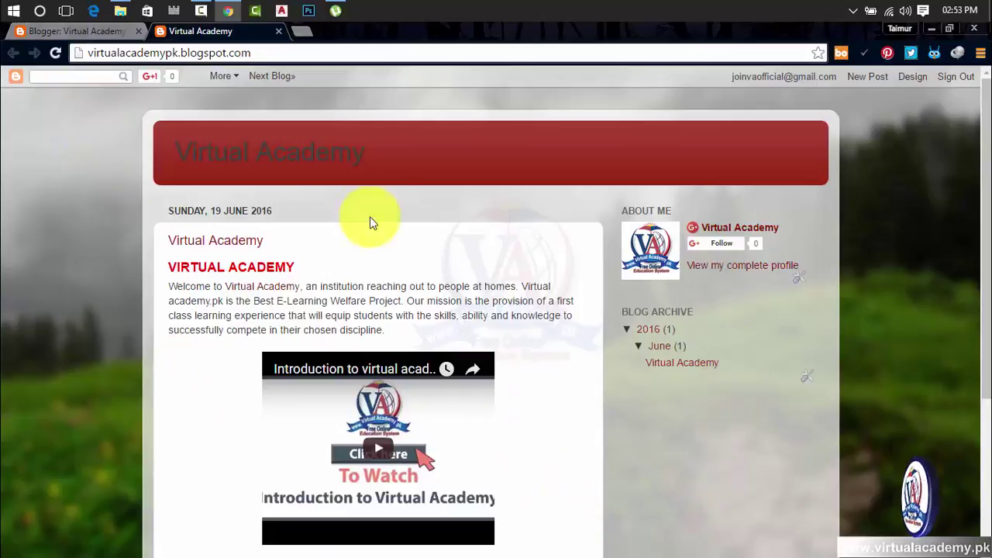
left_click(275, 32)
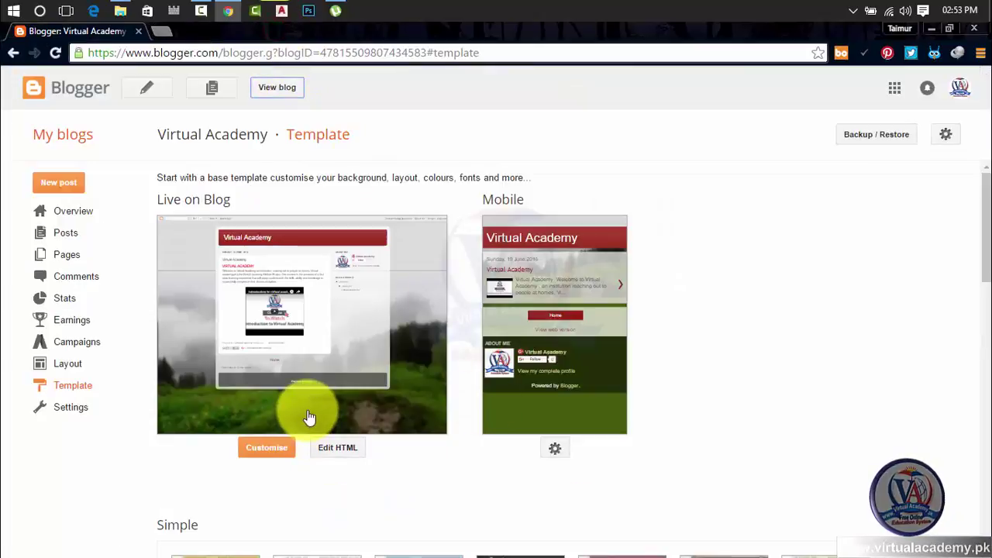
Step: Open the template designer to customise the live template and review the blog preview down to its footer
scroll(309, 417, "down", 1)
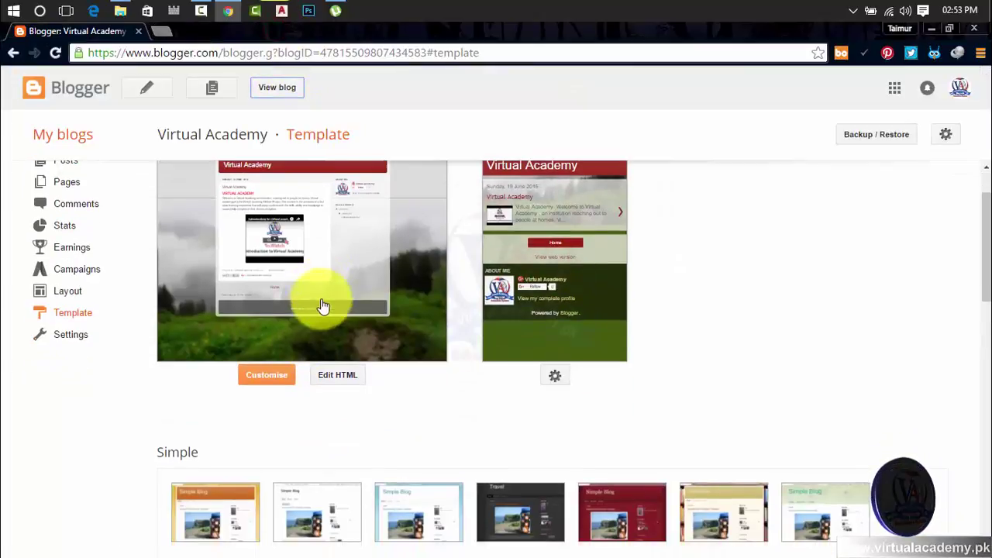
left_click(268, 376)
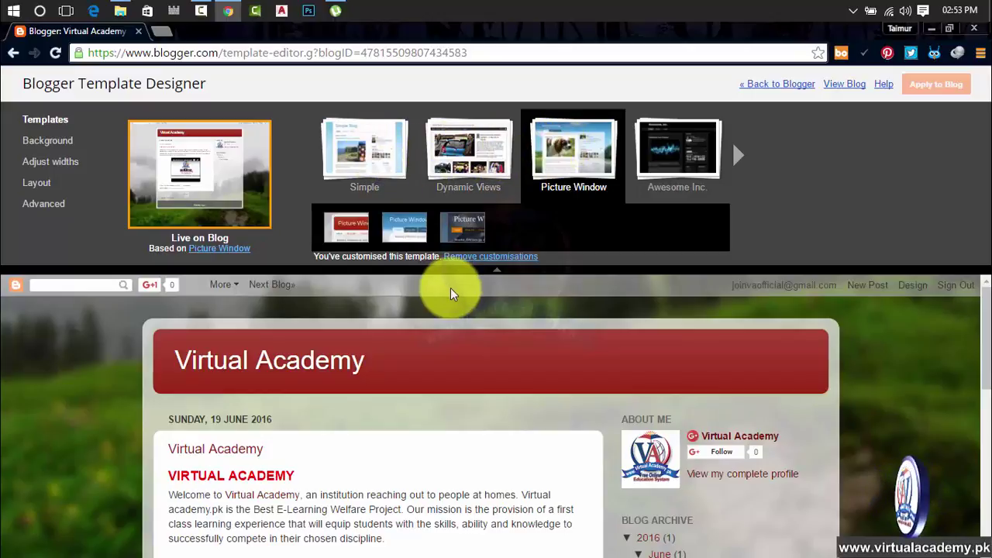
scroll(418, 445, "down", 2)
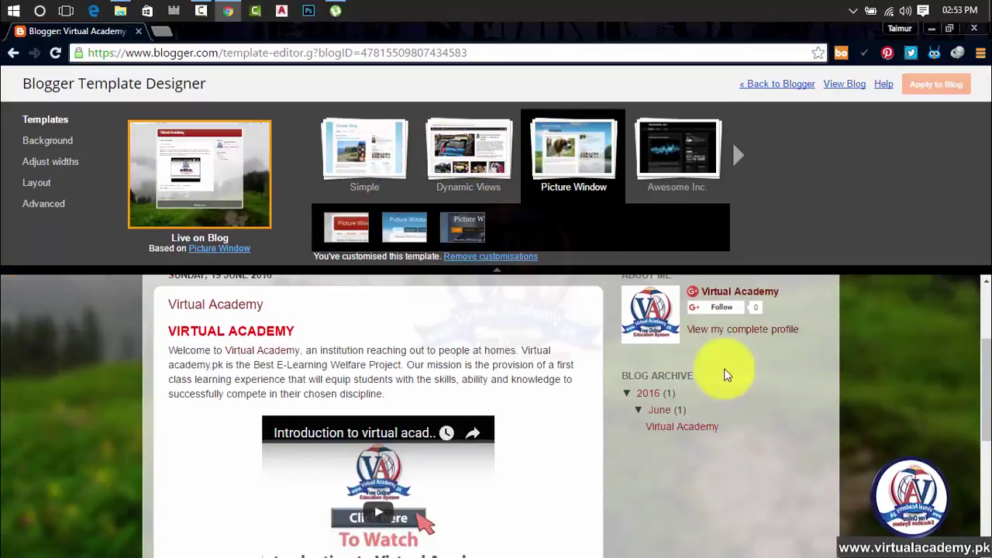
scroll(496, 435, "down", 4)
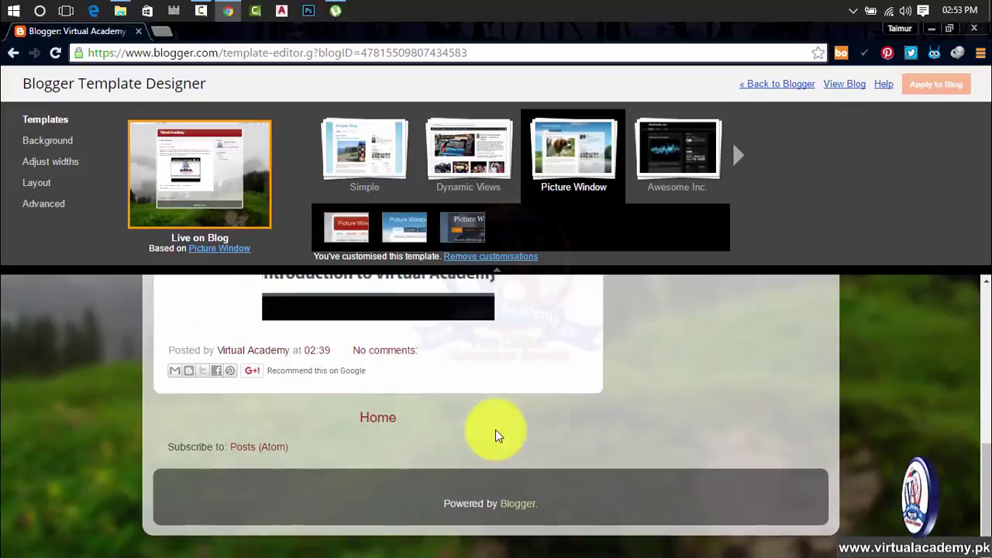
scroll(496, 434, "up", 6)
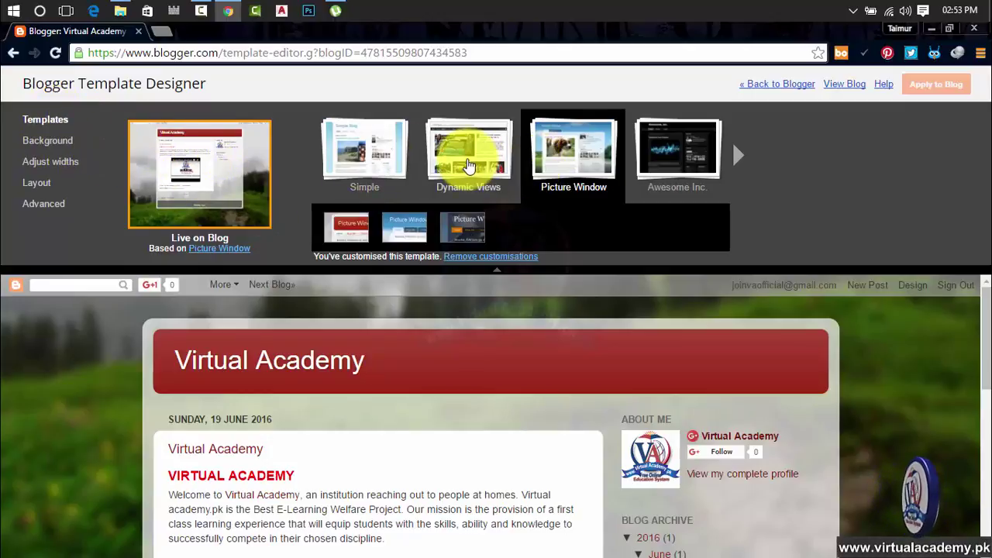
Step: Try the Dynamic Views template in the designer and return to the live Picture Window template
left_click(468, 166)
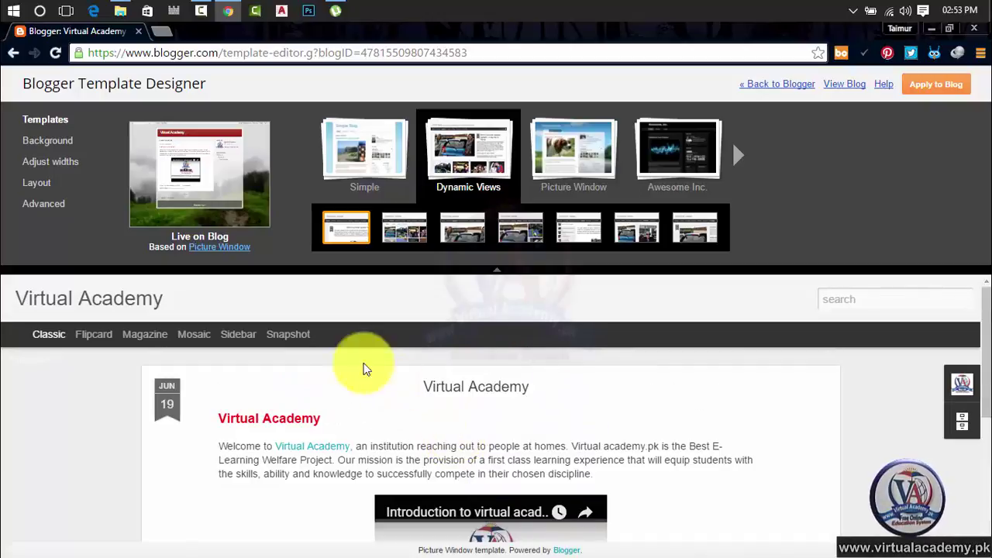
left_click(196, 161)
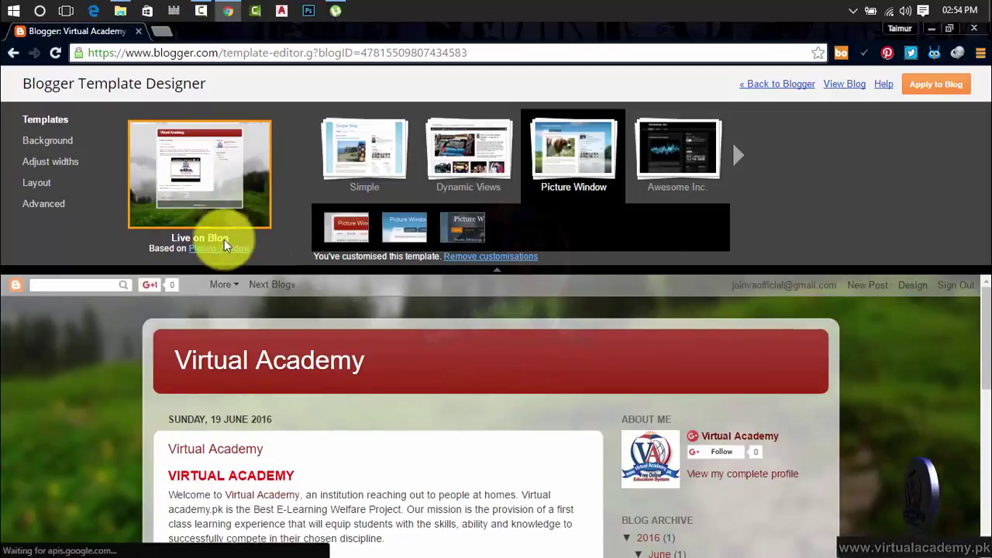
Step: Open the background image picker from the Background settings and look through the Abstract images
left_click(66, 144)
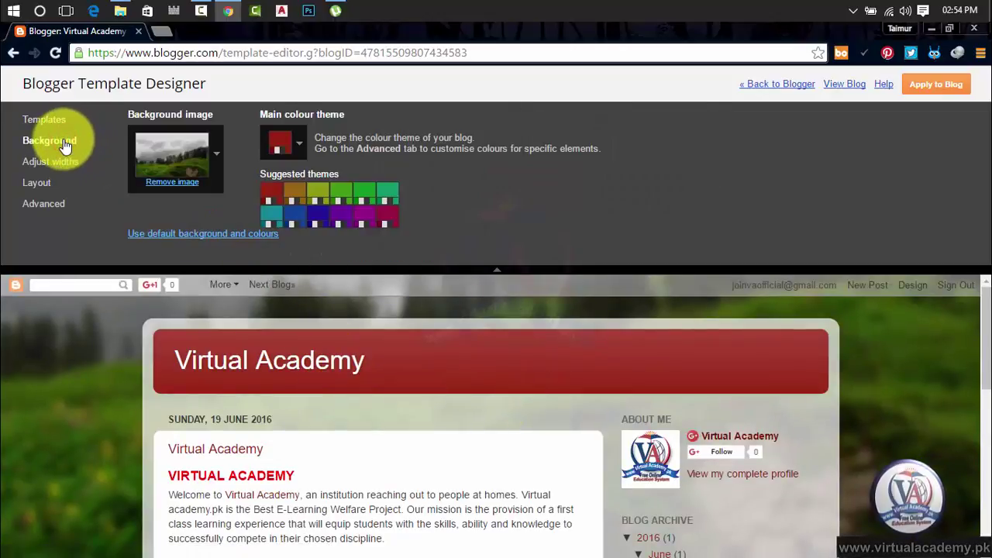
mouse_move(988, 342)
left_mouse_down()
mouse_move(988, 442)
mouse_move(989, 331)
left_mouse_up()
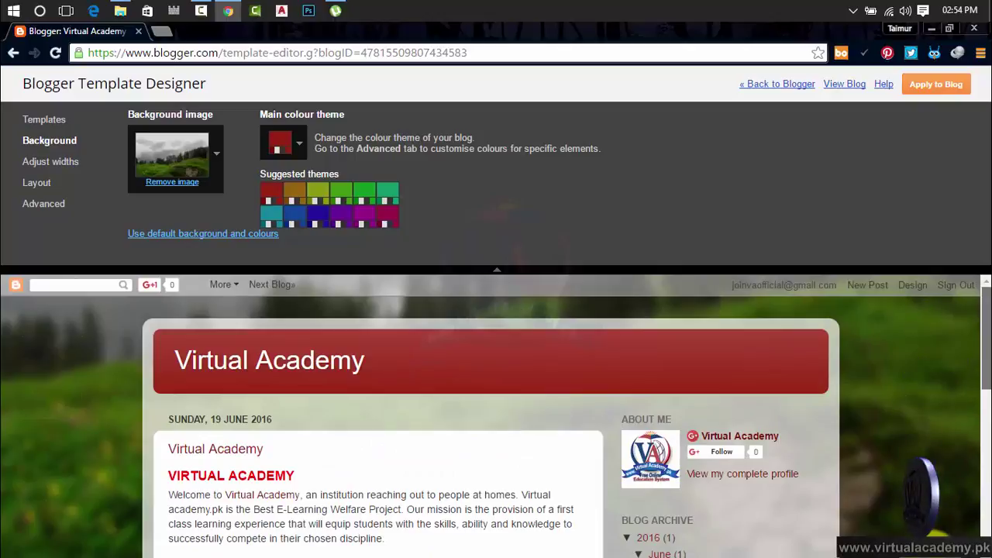
left_click(218, 154)
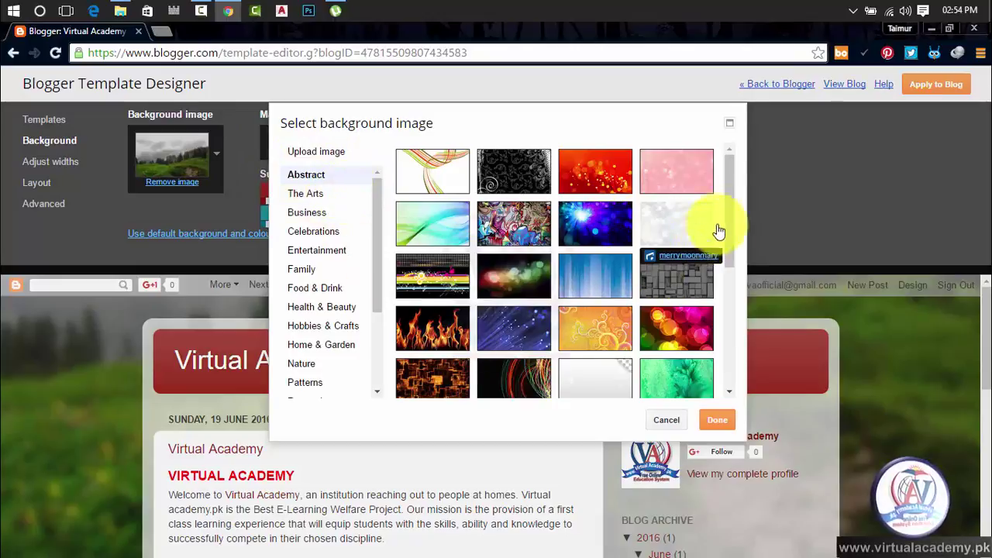
left_click_drag(731, 211, 740, 233)
Step: Try the image of stacked books on light blue from The Arts category as the blog background
left_click(310, 194)
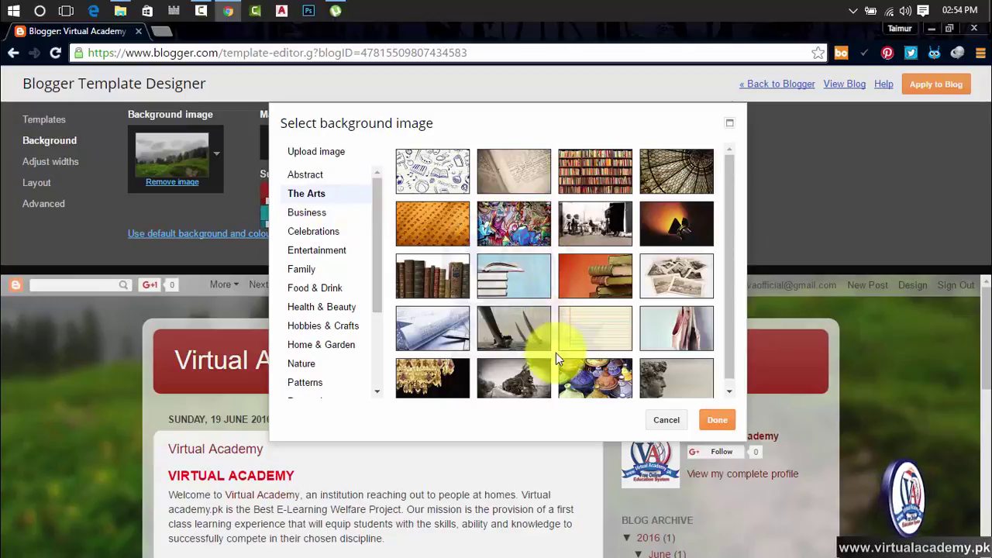
left_click(485, 271)
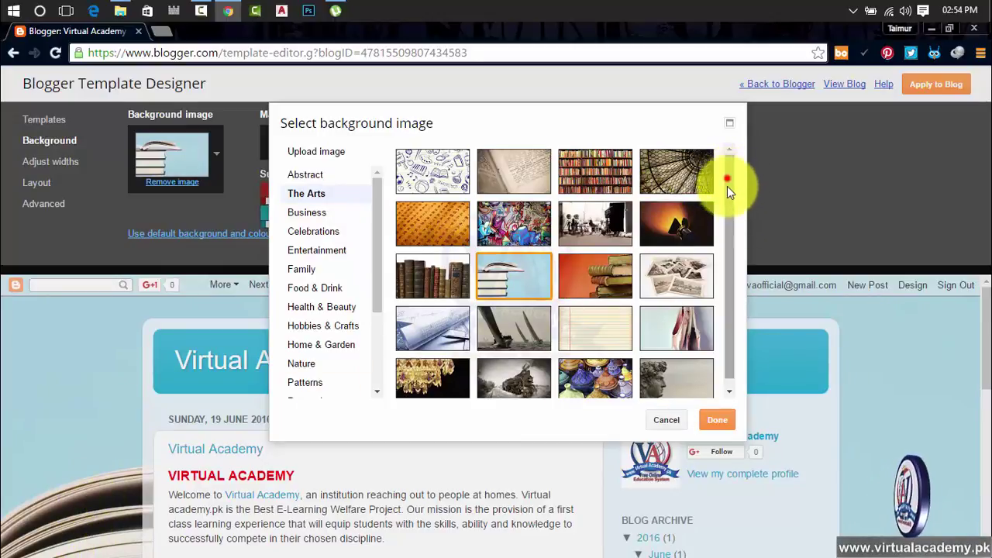
Step: Look through the Business and Celebrations categories and set the dark silhouette on an orange glow from Entertainment as the background
left_click(299, 212)
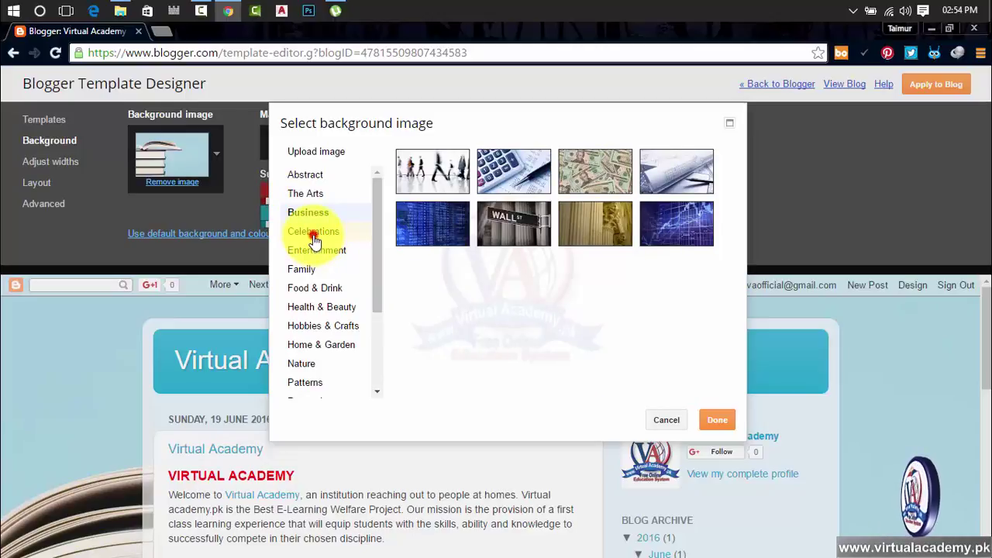
left_click(314, 240)
left_click(333, 254)
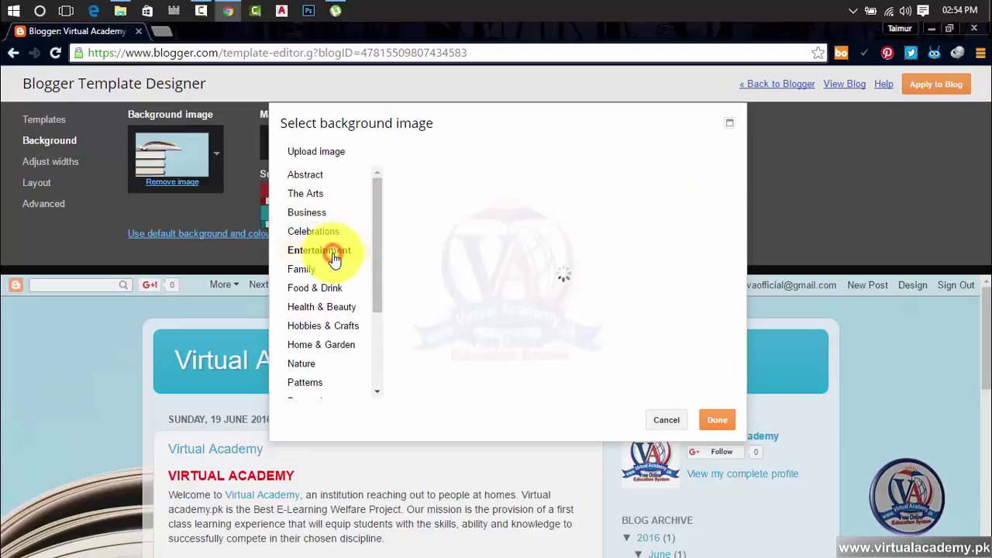
left_click_drag(378, 287, 377, 386)
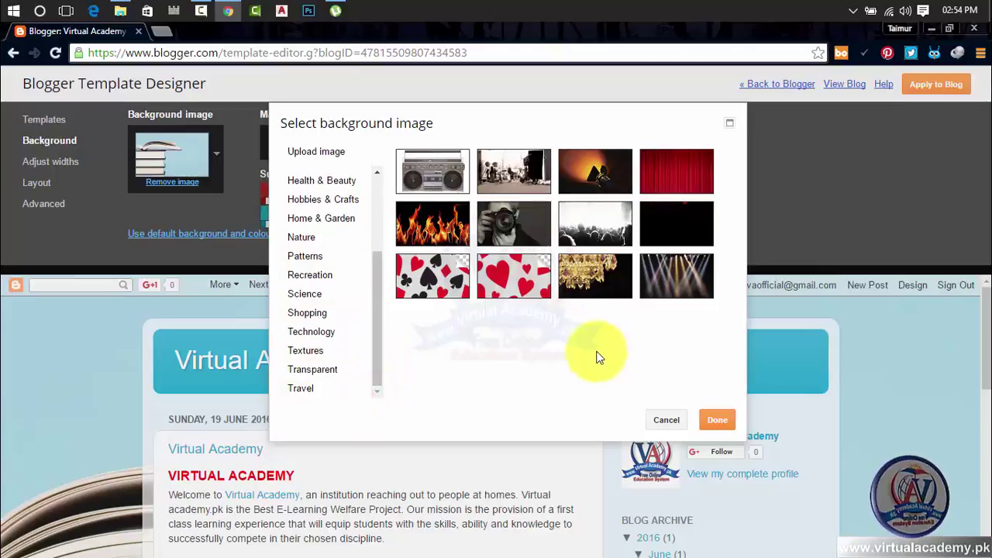
left_click(591, 175)
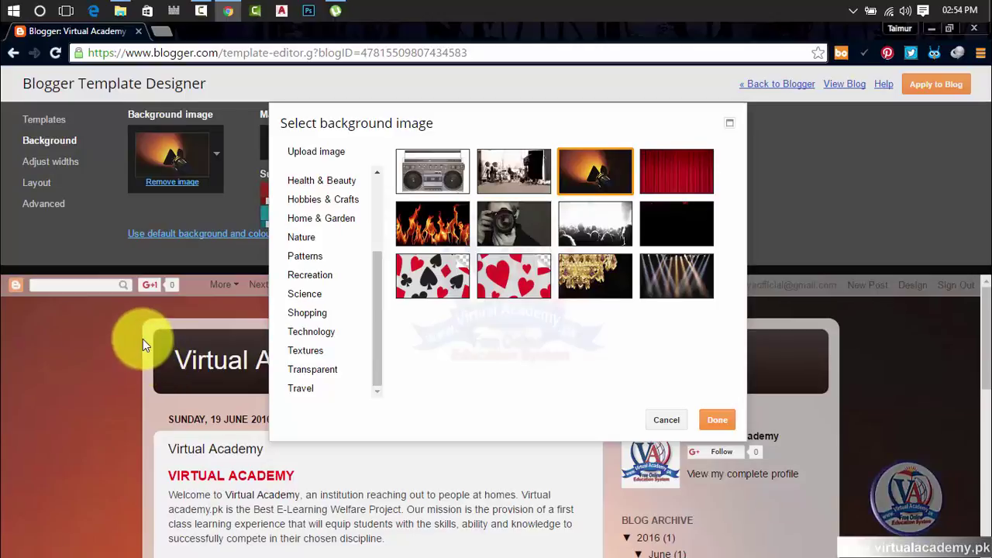
Step: Examine the background images offered in the Science, Technology, Transparent and Nature categories
left_click(312, 295)
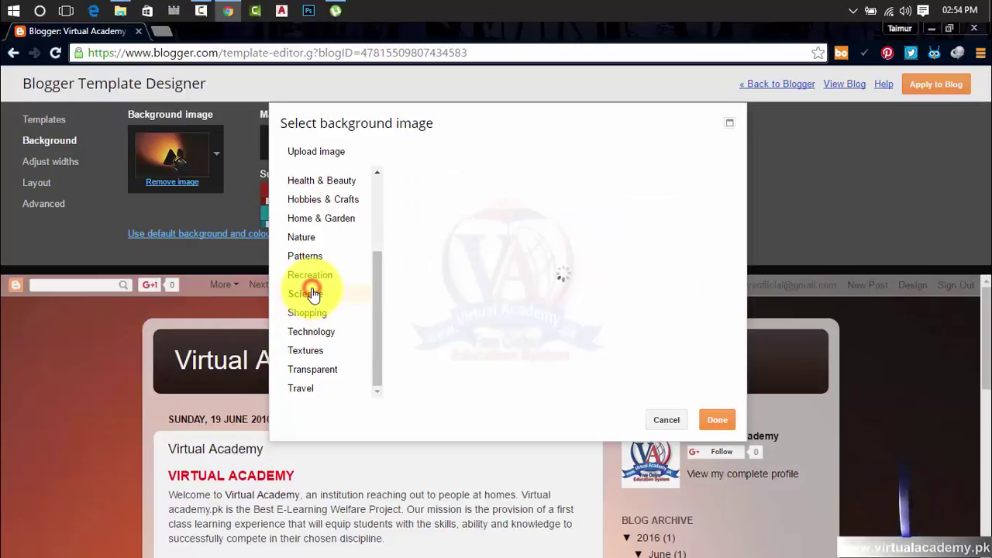
left_click(304, 333)
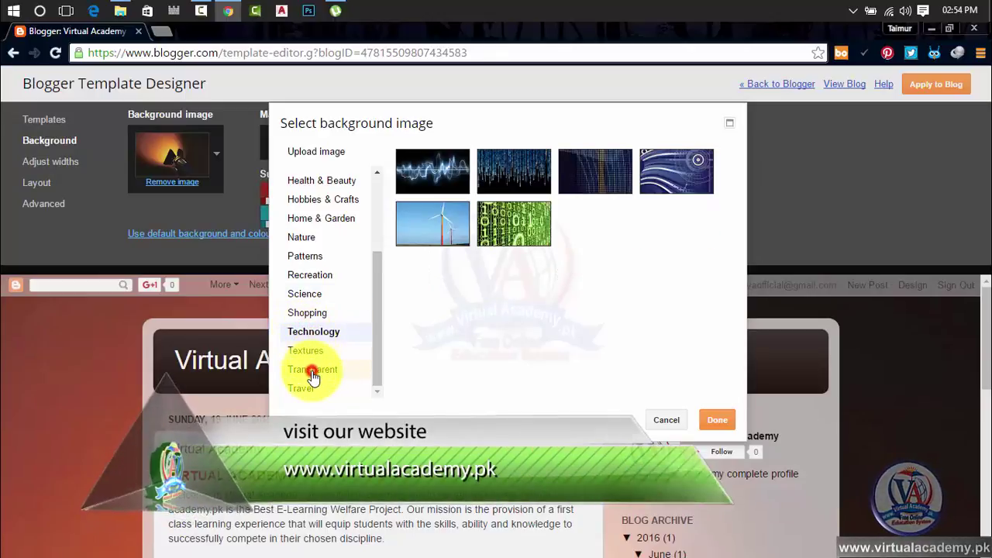
left_click(312, 369)
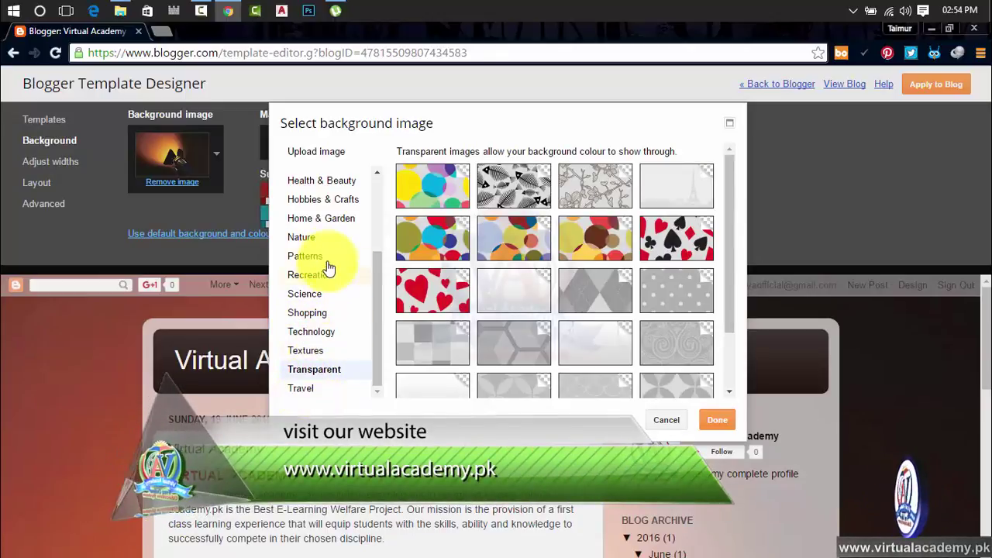
left_click(328, 236)
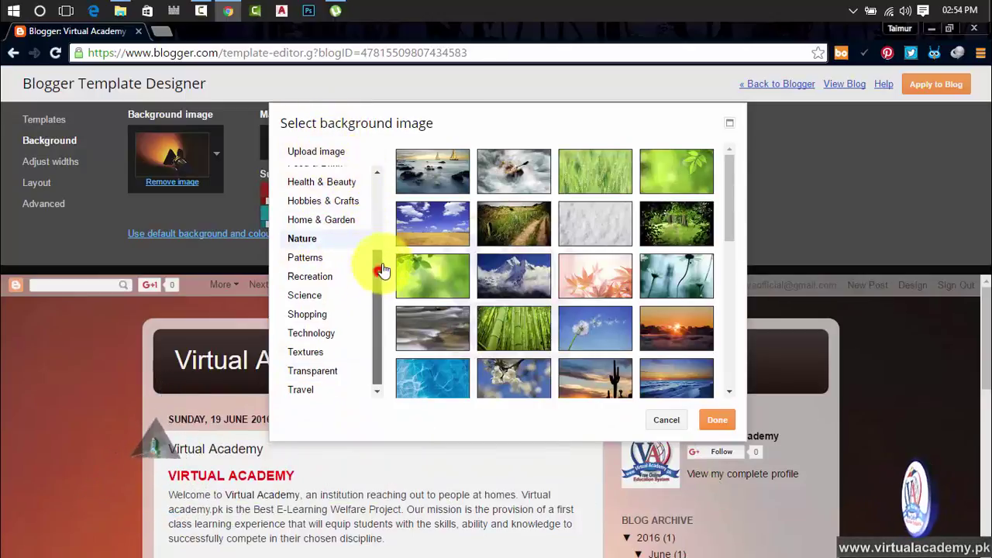
left_click_drag(379, 270, 381, 202)
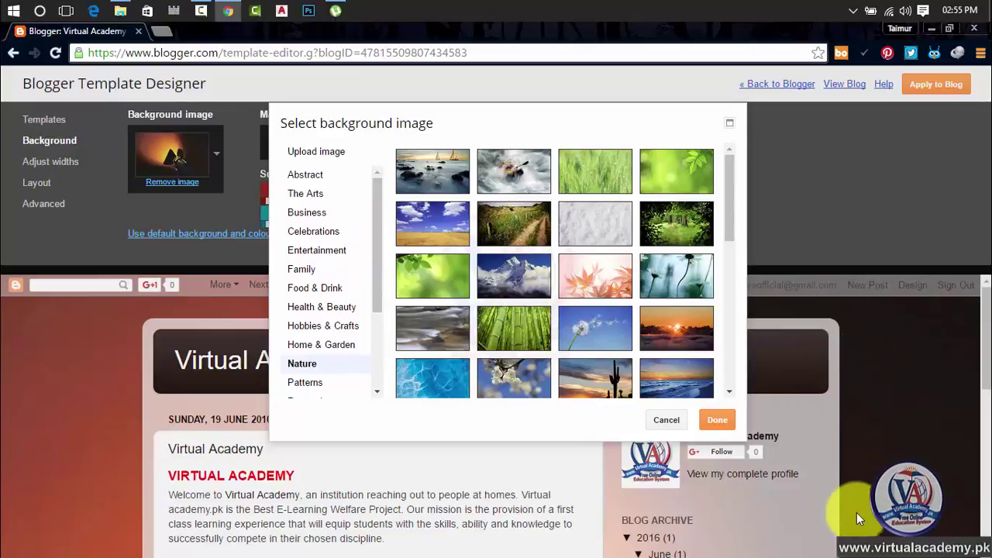
Step: Browse Downloads, Desktop and the D: and F: drives for a background image to upload, and close the file chooser without choosing one
left_click(318, 152)
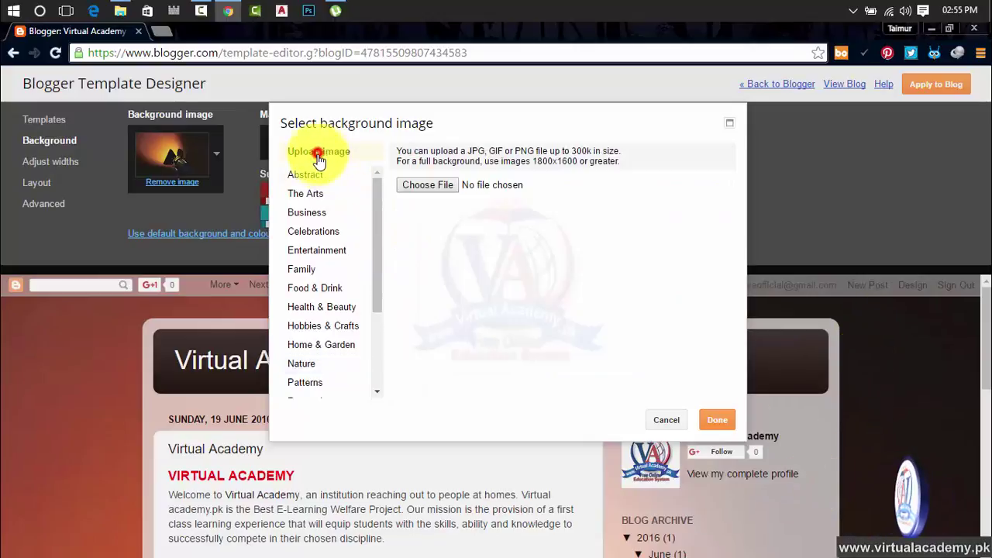
left_click(424, 184)
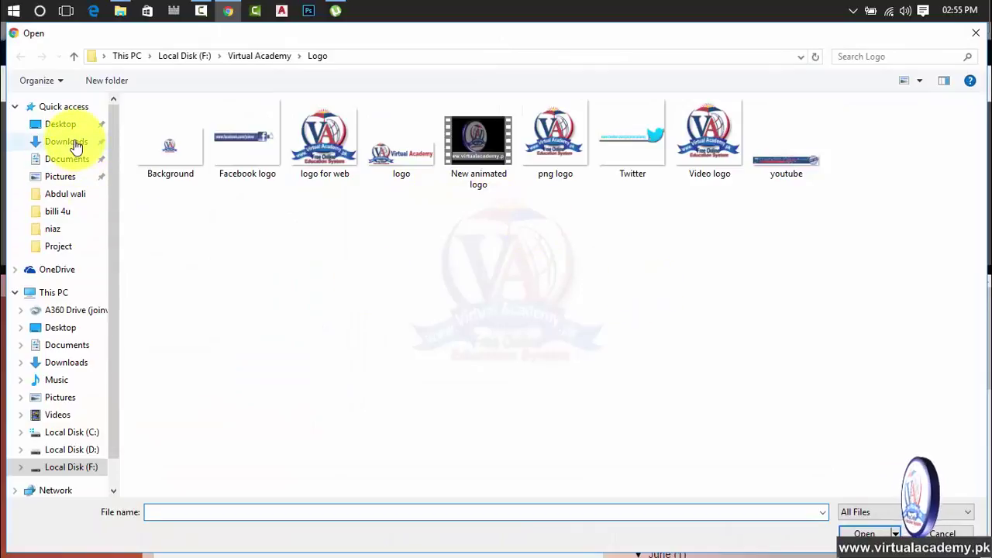
left_click(71, 142)
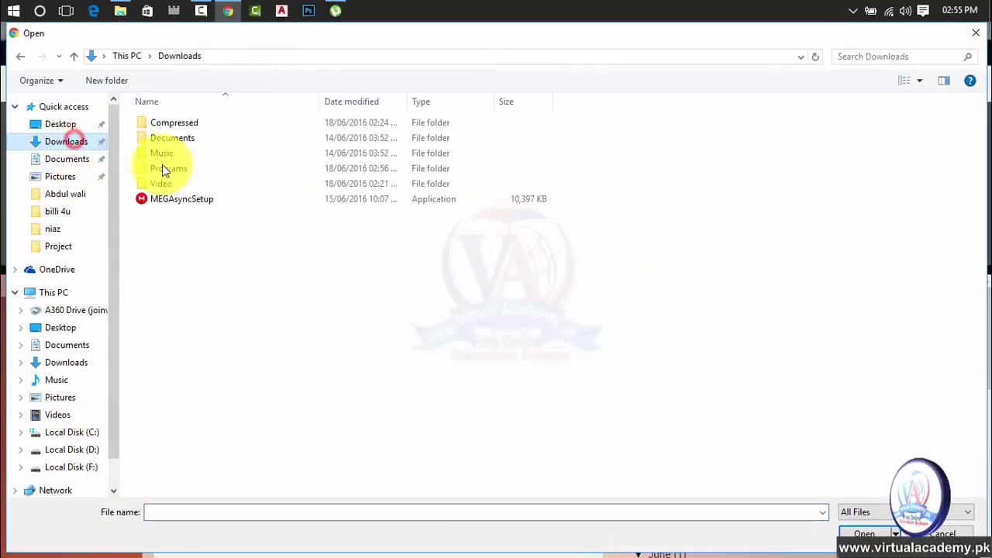
left_click(68, 129)
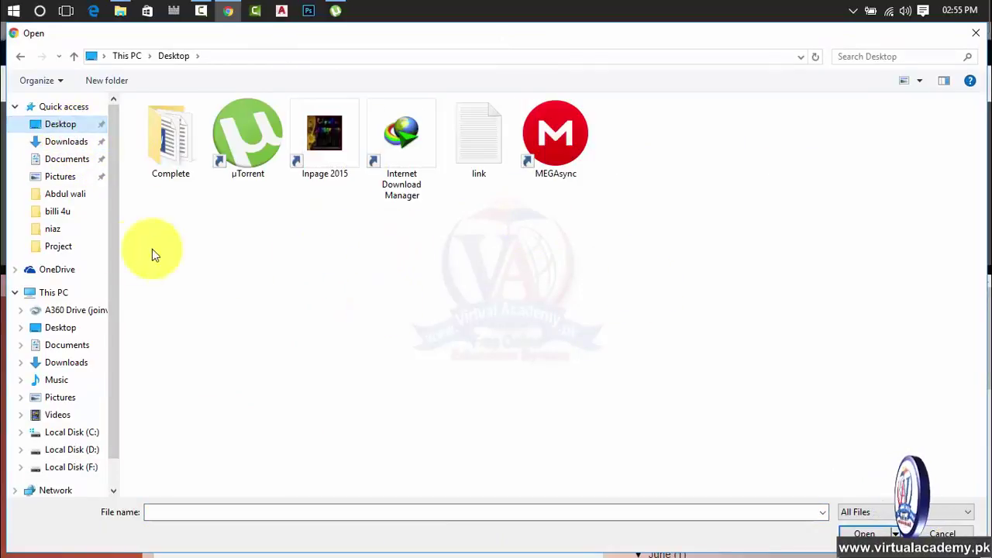
left_click(72, 451)
left_click(78, 467)
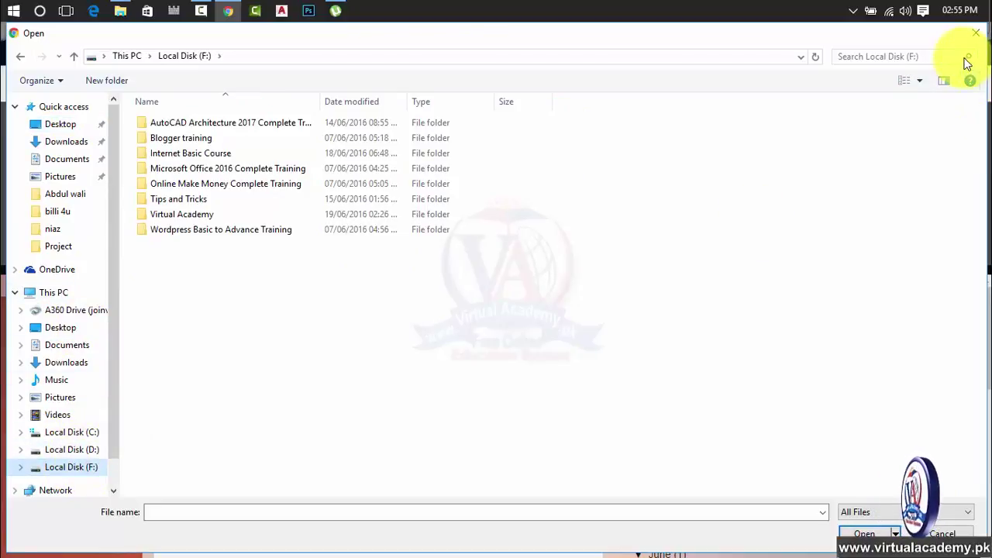
left_click(974, 33)
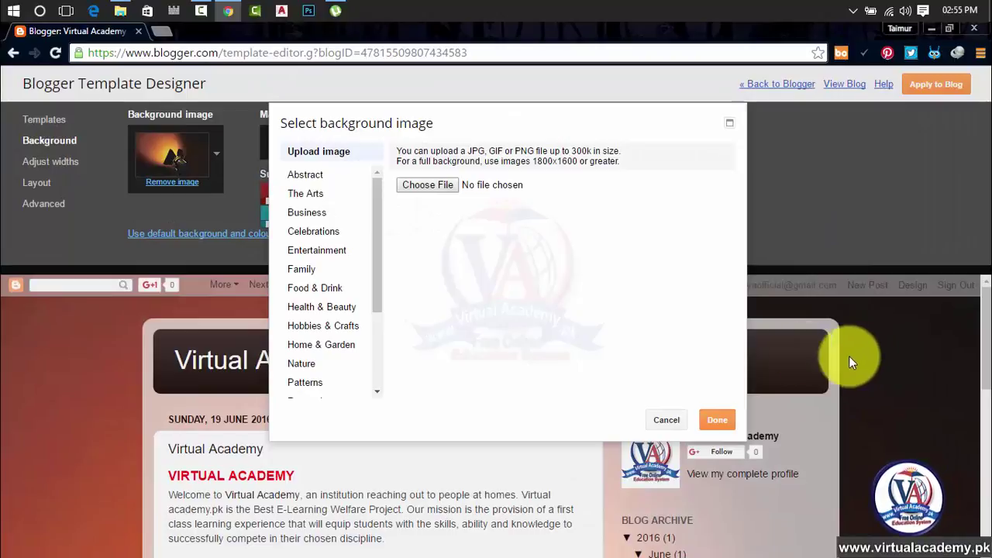
Step: Examine the background images offered in the categories from The Arts through Nature, plus Recreation, Science and Shopping
left_click(295, 194)
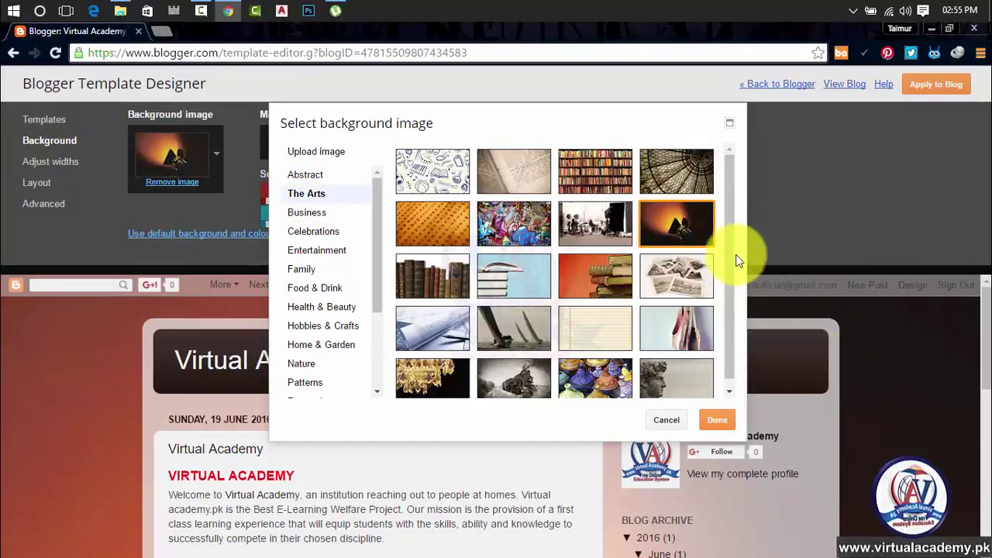
scroll(732, 267, "down", 1)
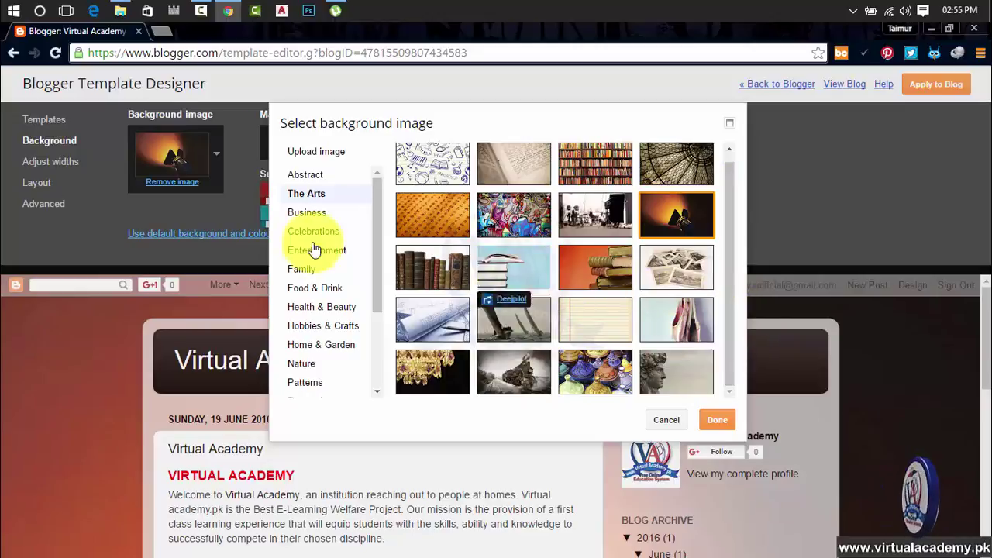
left_click(304, 217)
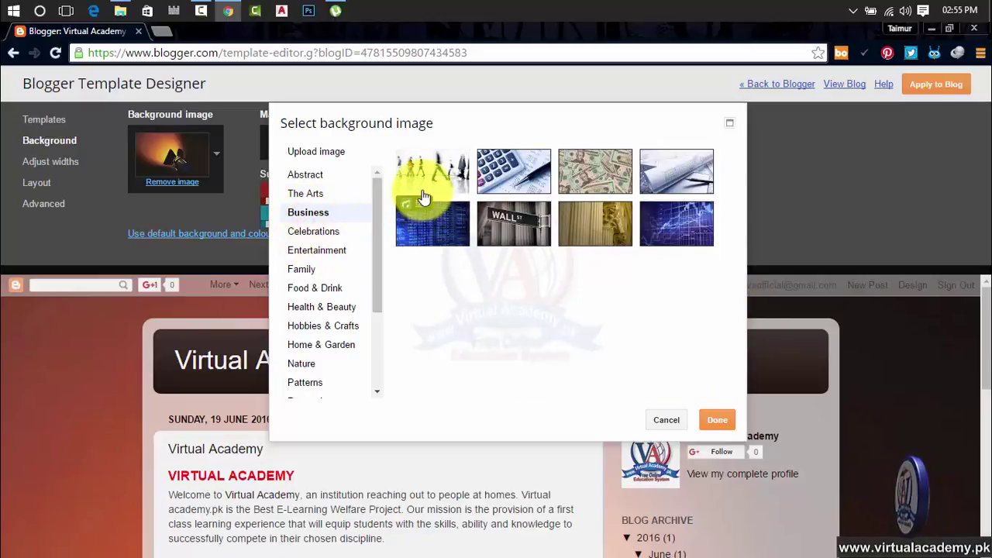
left_click(326, 232)
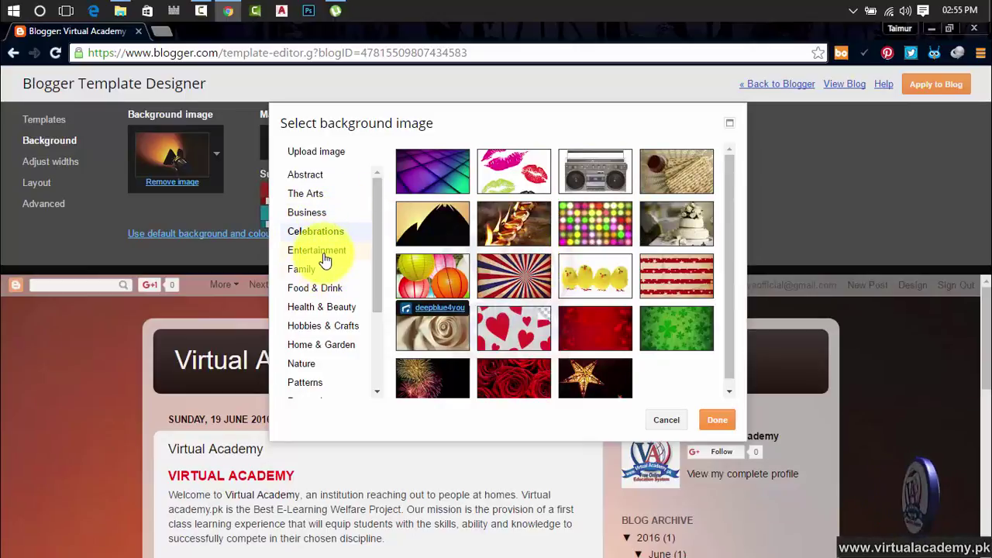
left_click(325, 256)
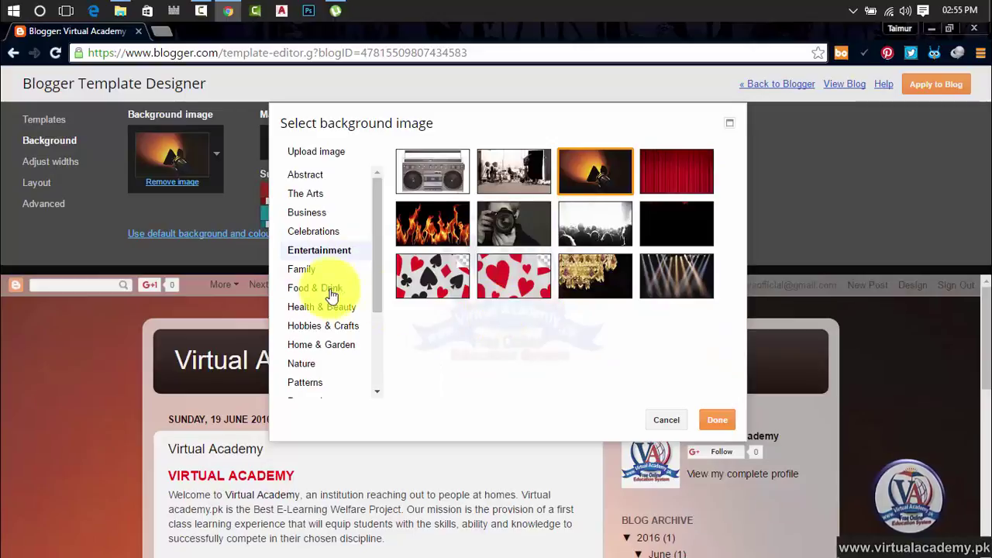
left_click(325, 269)
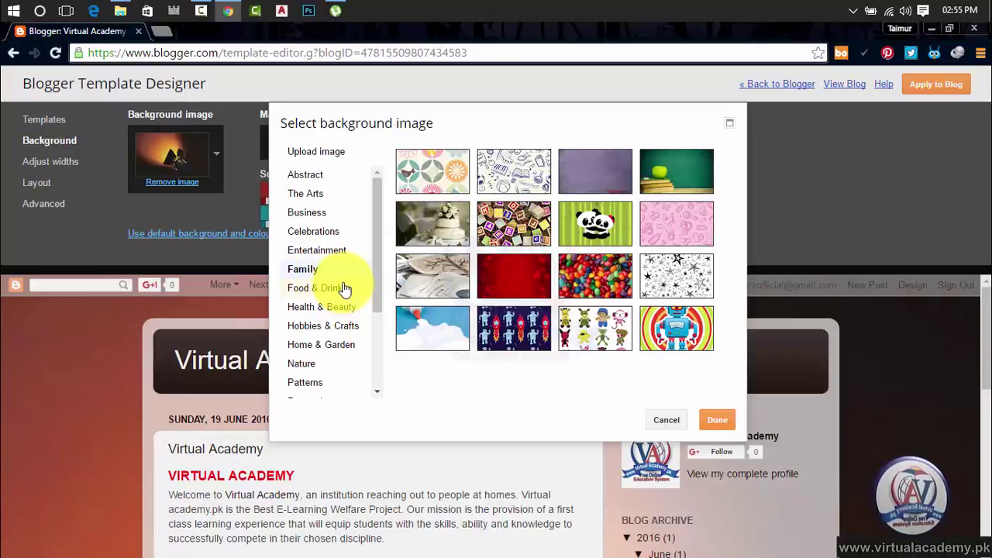
left_click(344, 287)
left_click(347, 308)
left_click(336, 327)
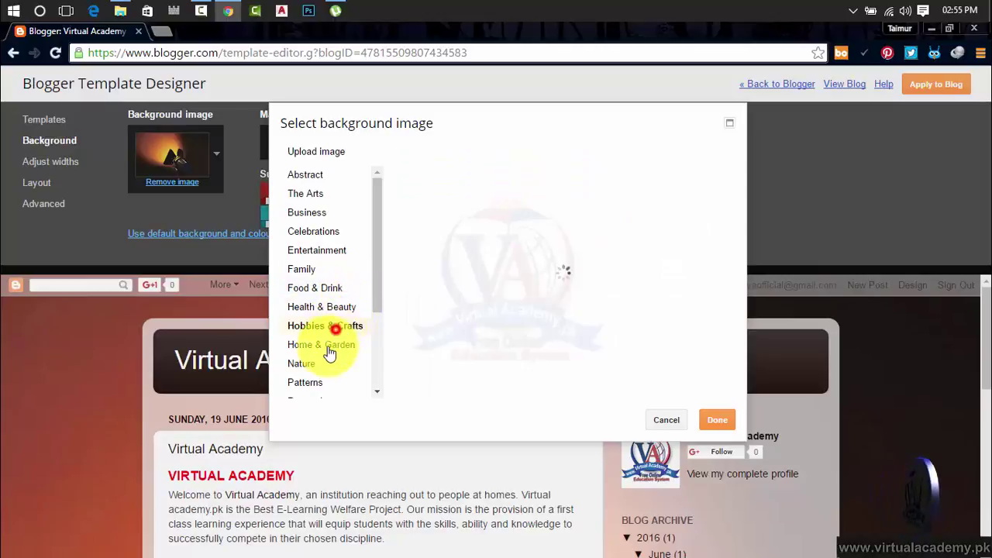
left_click(326, 349)
left_click(302, 368)
left_click_drag(376, 318, 377, 390)
left_click(311, 274)
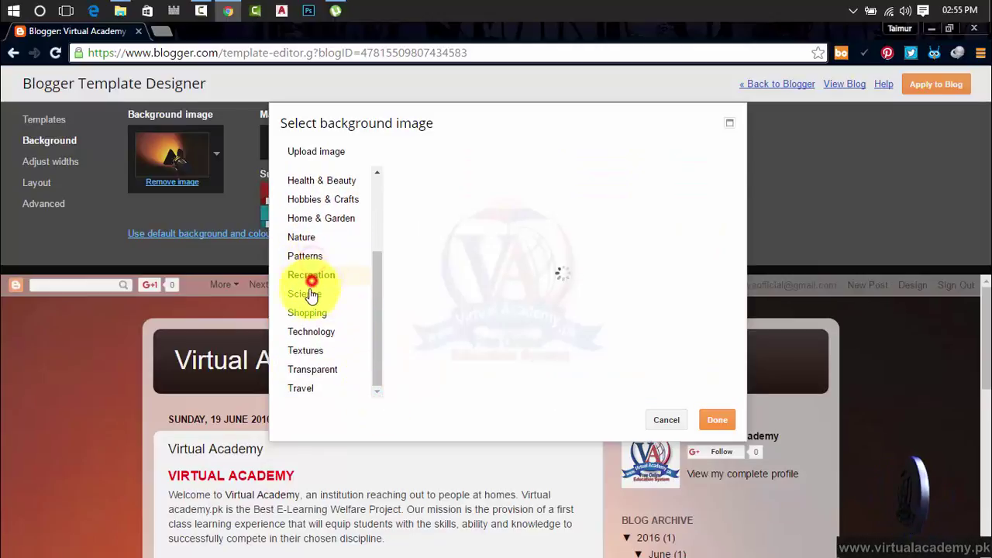
left_click(308, 295)
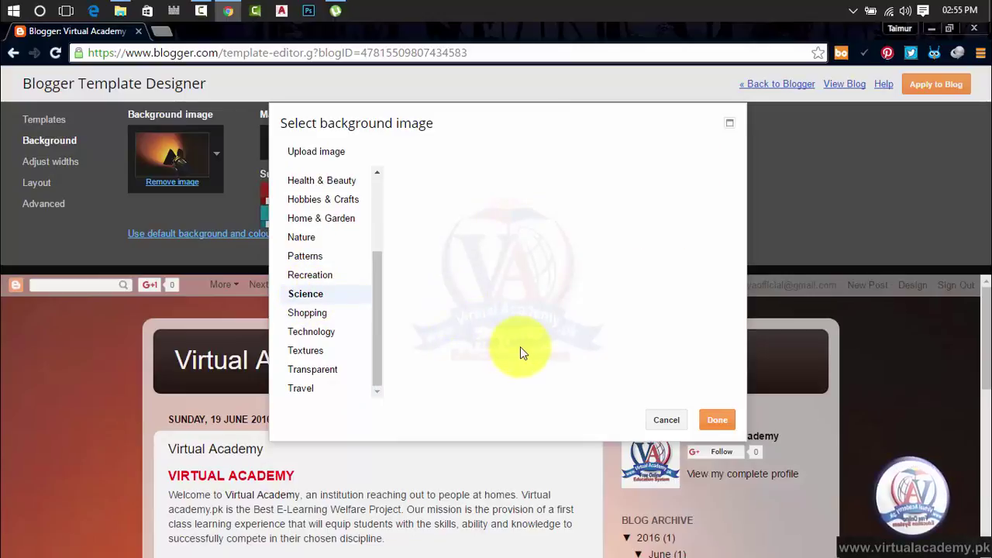
left_click(310, 314)
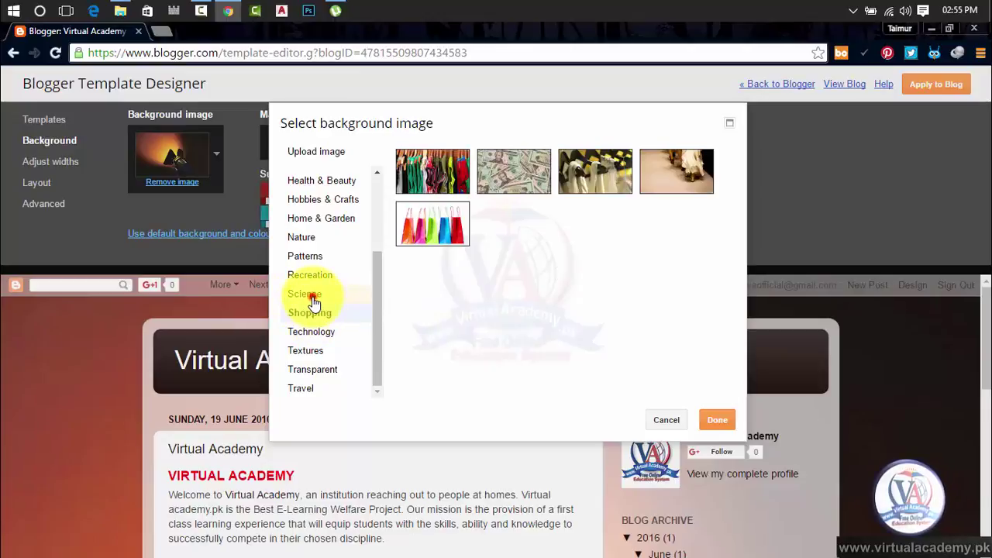
Step: Set the image of Earth seen from space in the Science category as the blog background and check it in the preview
left_click(312, 295)
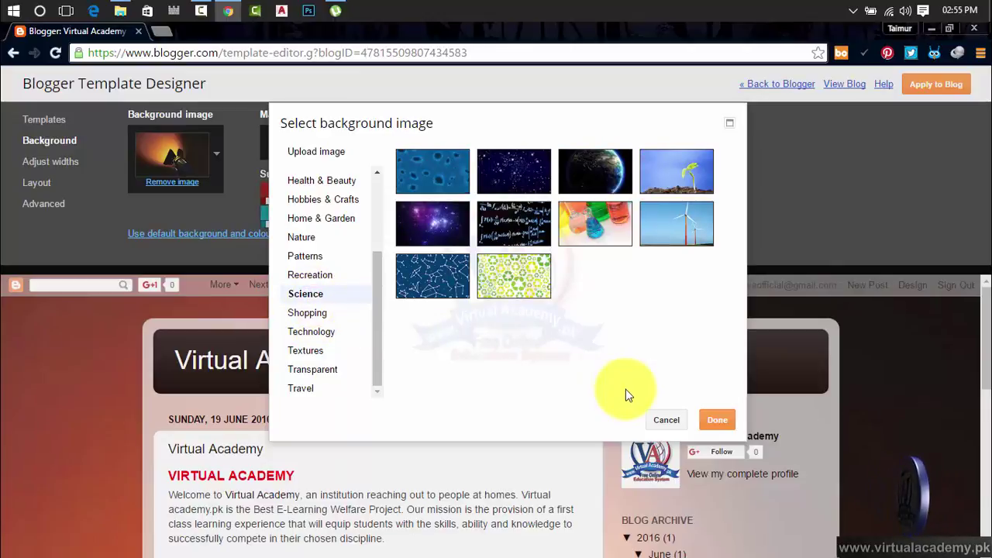
left_click(597, 155)
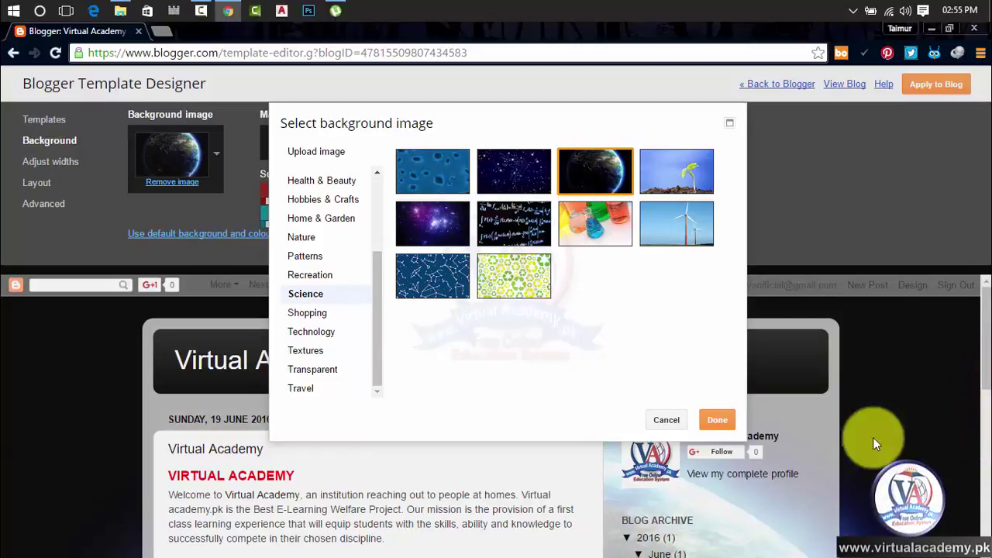
left_click(707, 425)
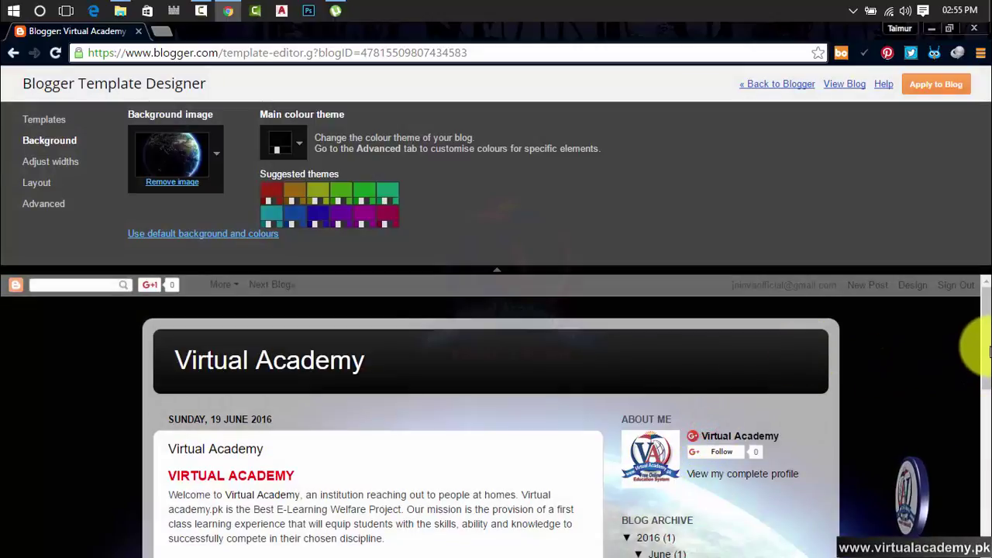
scroll(977, 348, "down", 5)
scroll(988, 502, "down", 1)
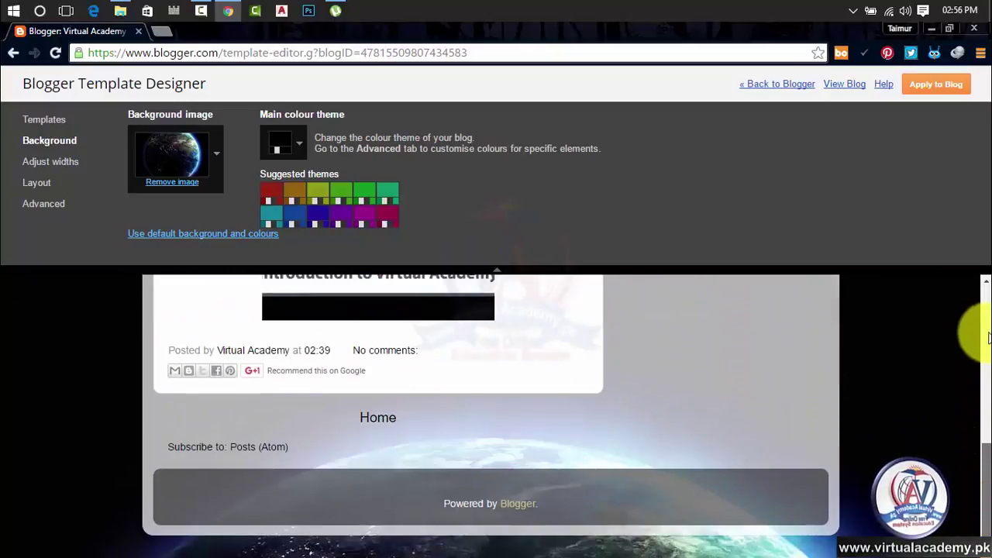
left_click_drag(987, 454, 975, 266)
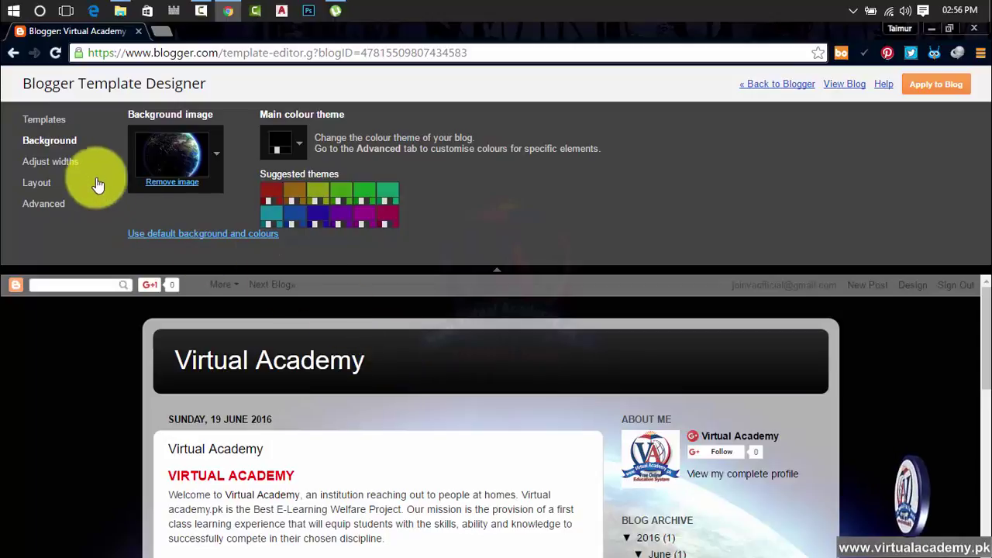
Step: Try an entire blog width of 1260 px with a 330 px right sidebar, and reset the widths to the template default
left_click(56, 167)
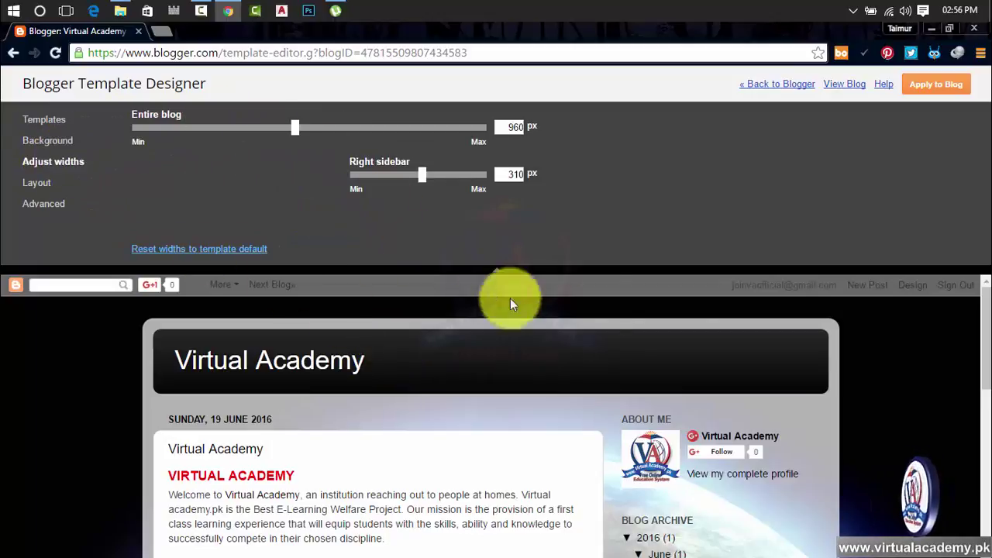
scroll(978, 352, "down", 1)
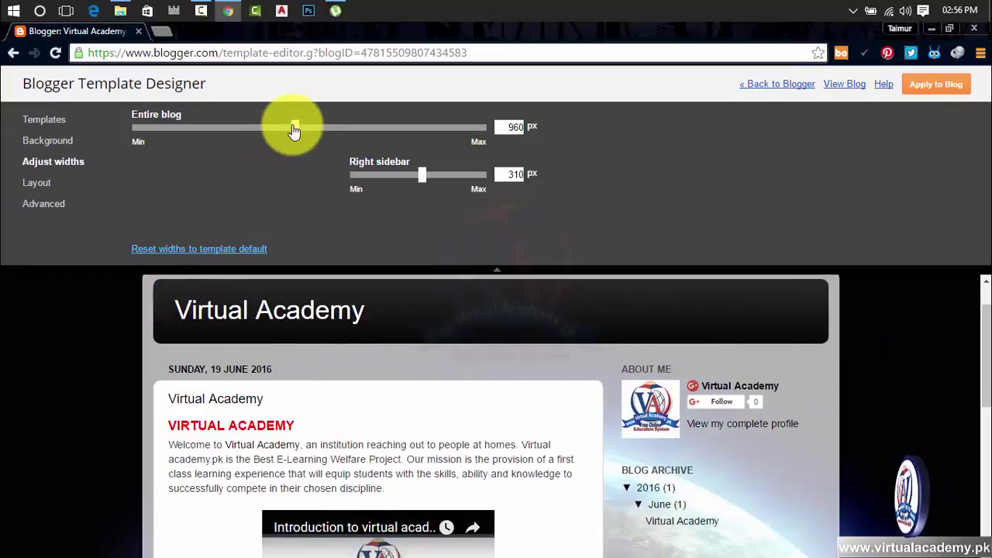
left_click_drag(295, 132, 400, 139)
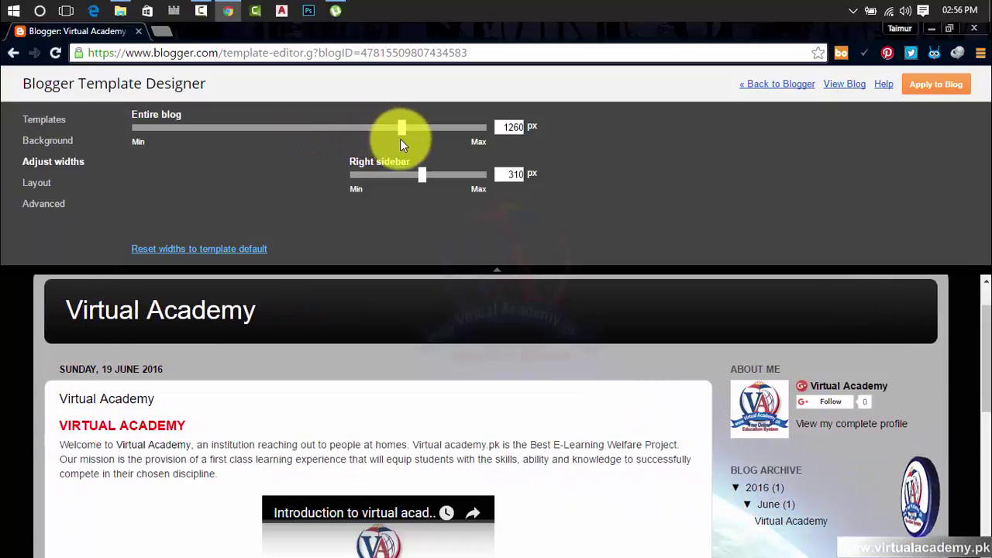
left_click(523, 457)
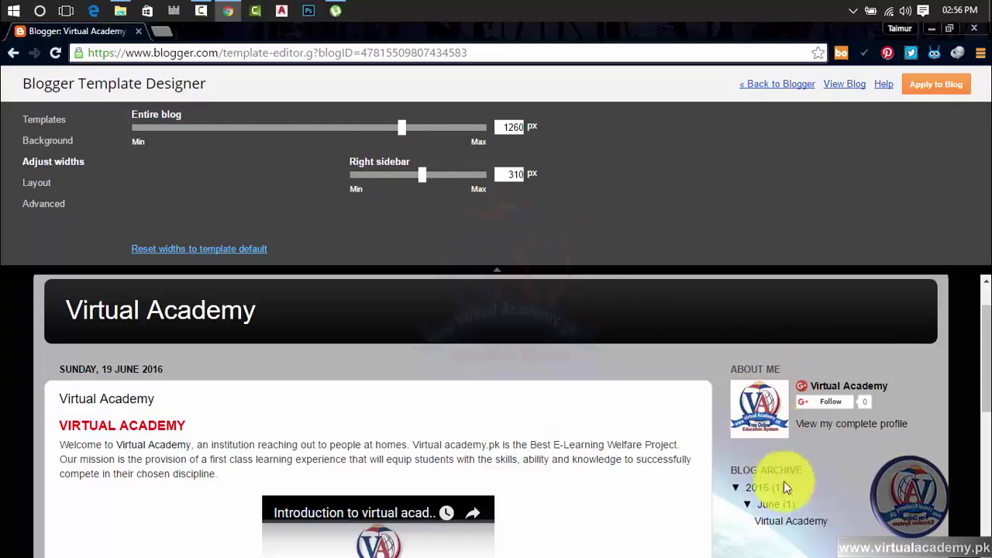
mouse_move(422, 176)
left_mouse_down()
mouse_move(481, 187)
mouse_move(340, 171)
mouse_move(430, 177)
left_mouse_up()
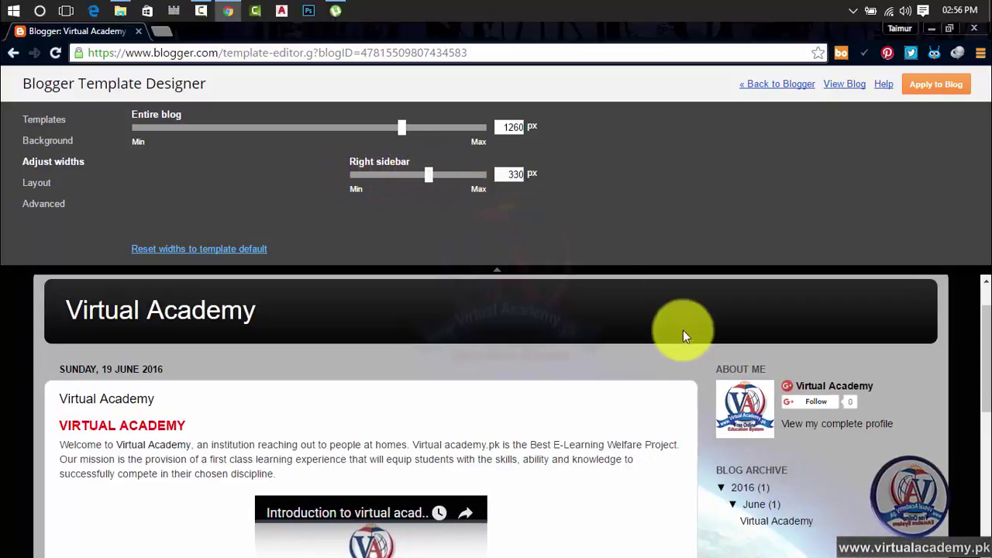
left_click(249, 251)
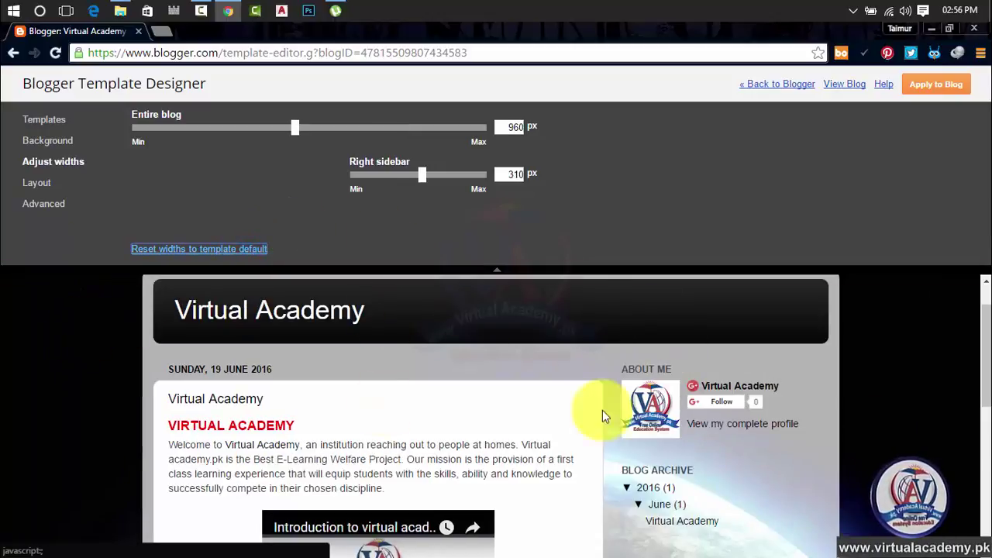
Step: Try the body layout without sidebars and the one with a partly split right sidebar, and inspect the gadget arrangement
left_click(39, 183)
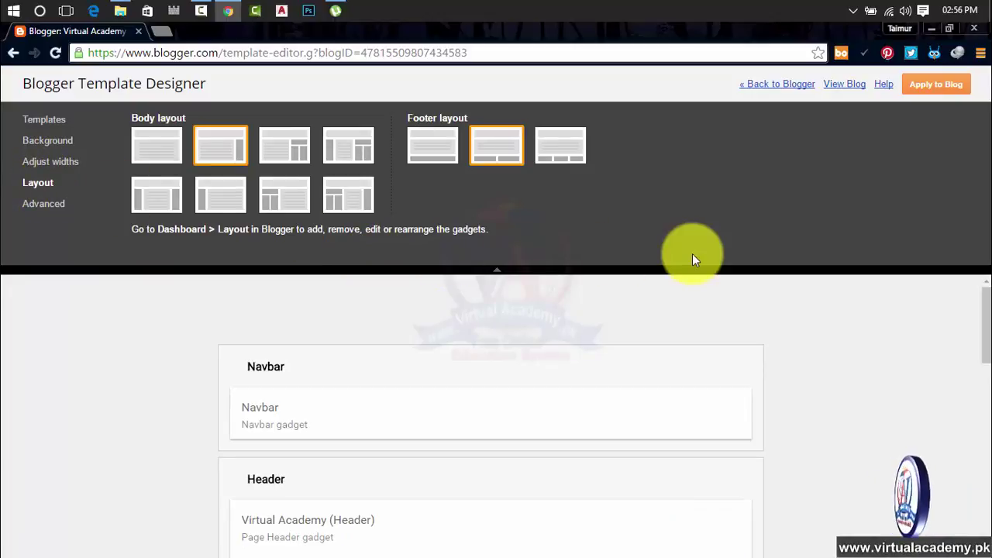
left_click_drag(980, 312, 974, 277)
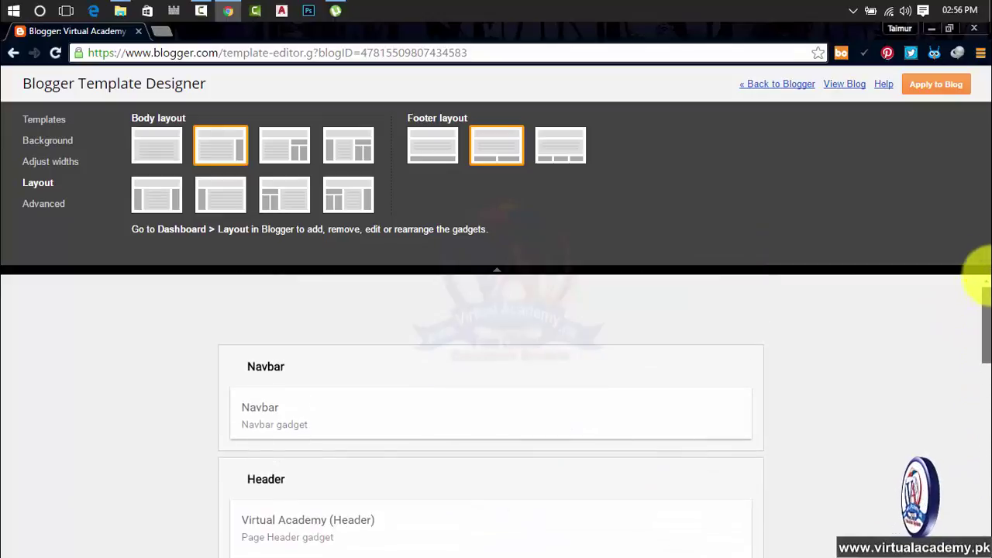
left_click(159, 151)
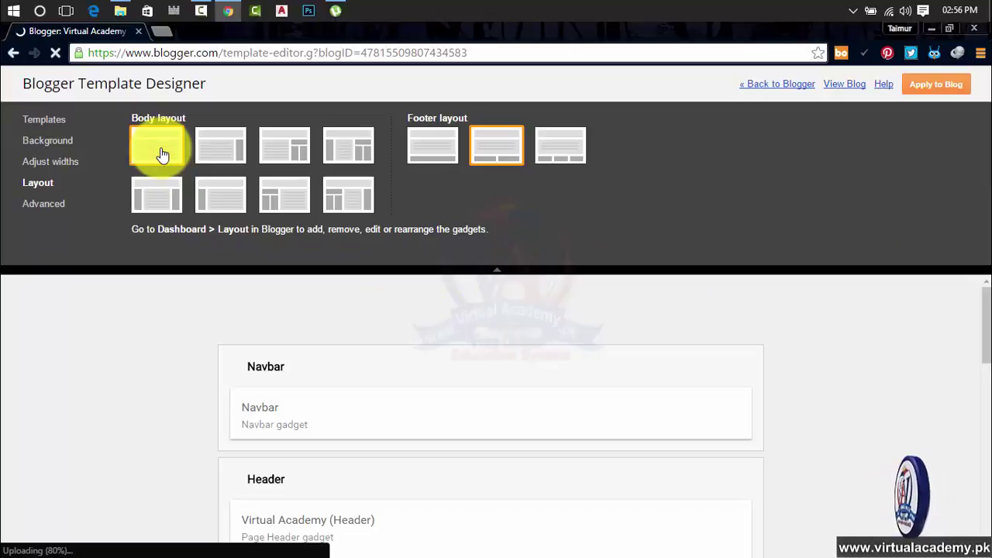
left_click(232, 151)
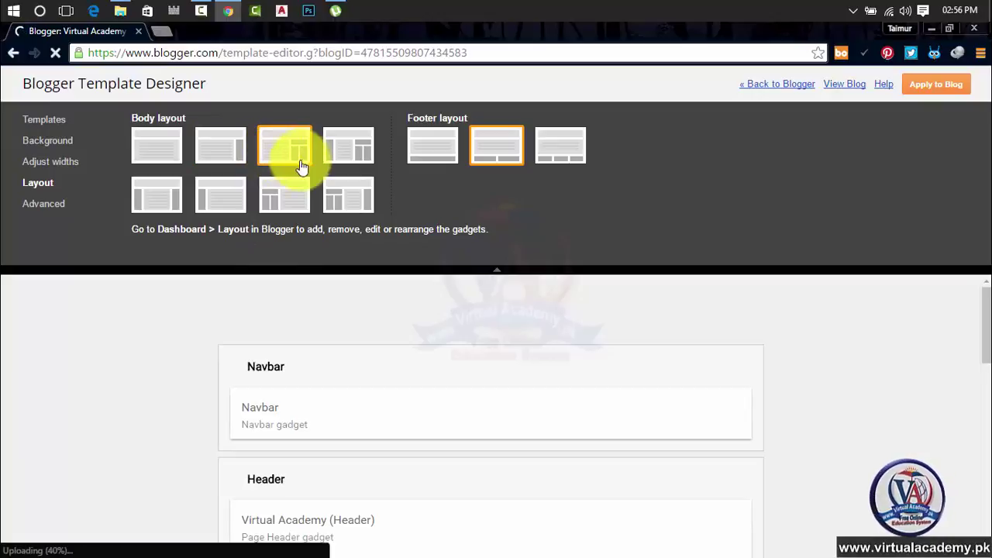
left_click_drag(986, 332, 986, 419)
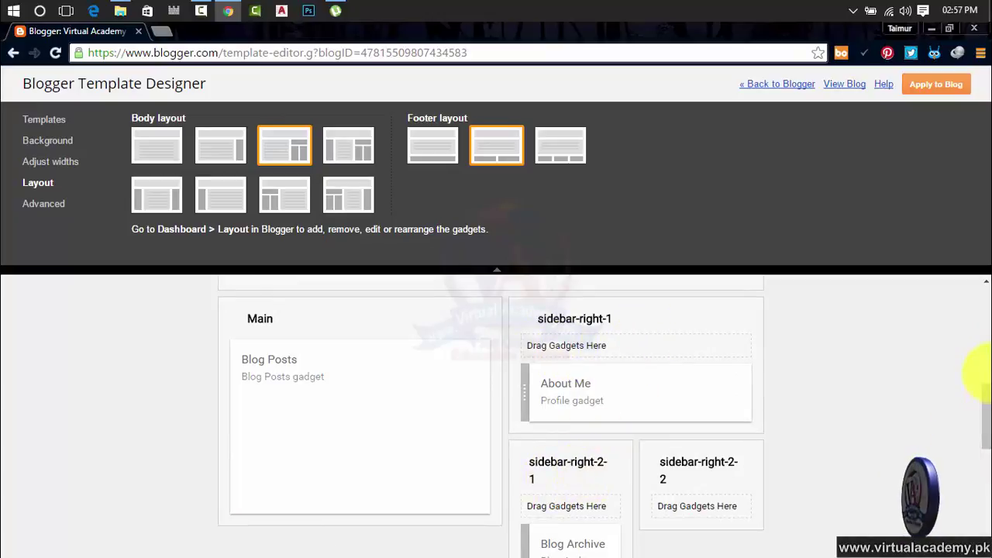
scroll(989, 401, "down", 2)
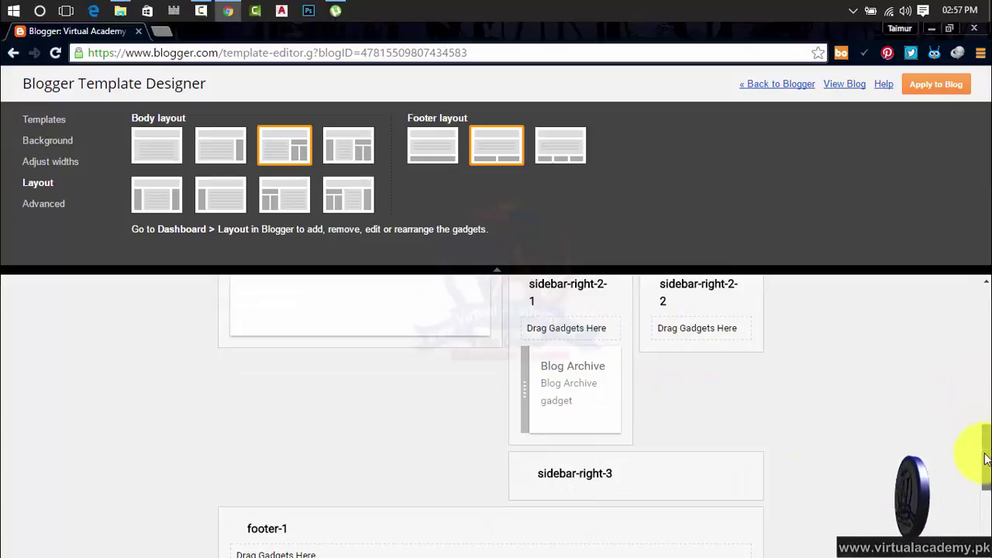
left_click_drag(988, 467, 959, 308)
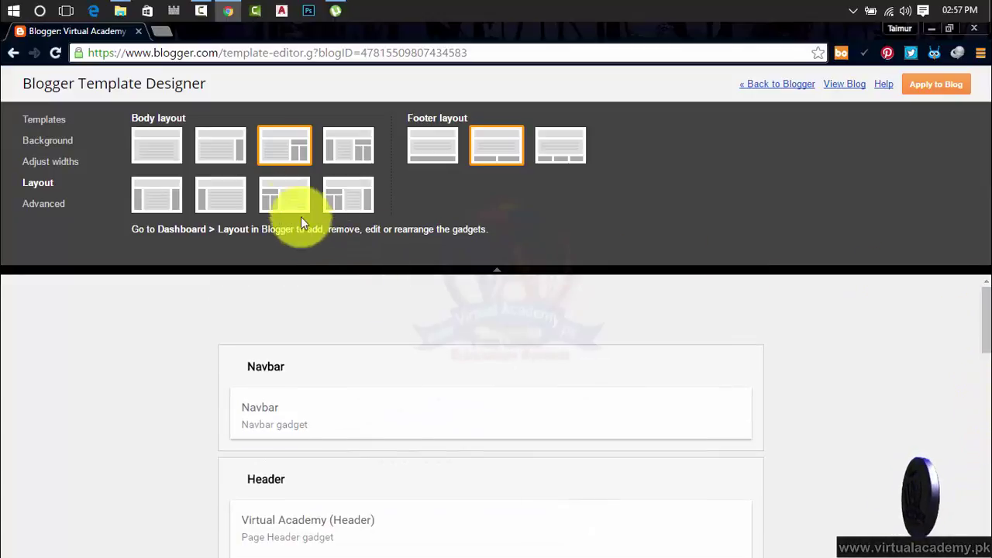
Step: Try the body layout with a left sidebar and a partly split right sidebar, and inspect its gadget and footer sections
left_click(331, 153)
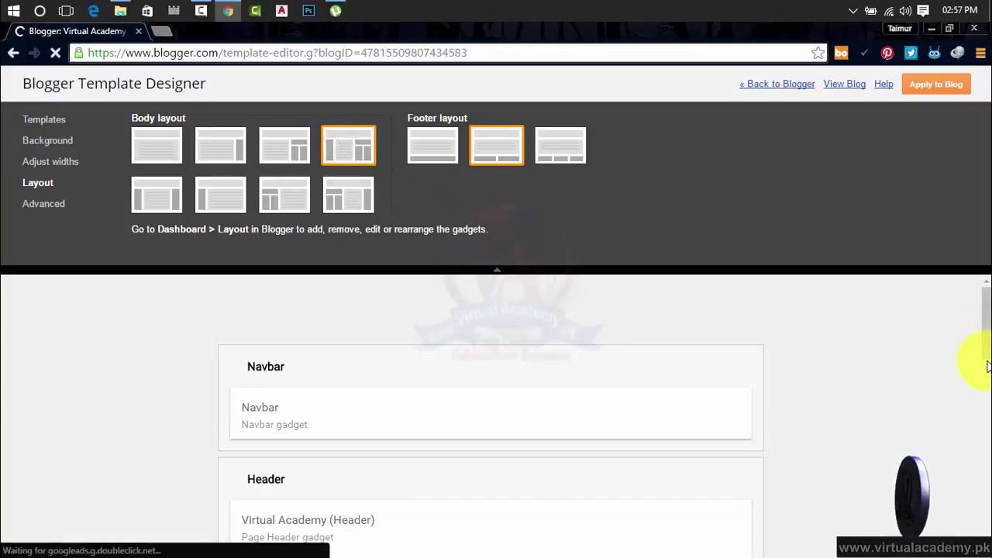
left_click_drag(987, 341, 984, 455)
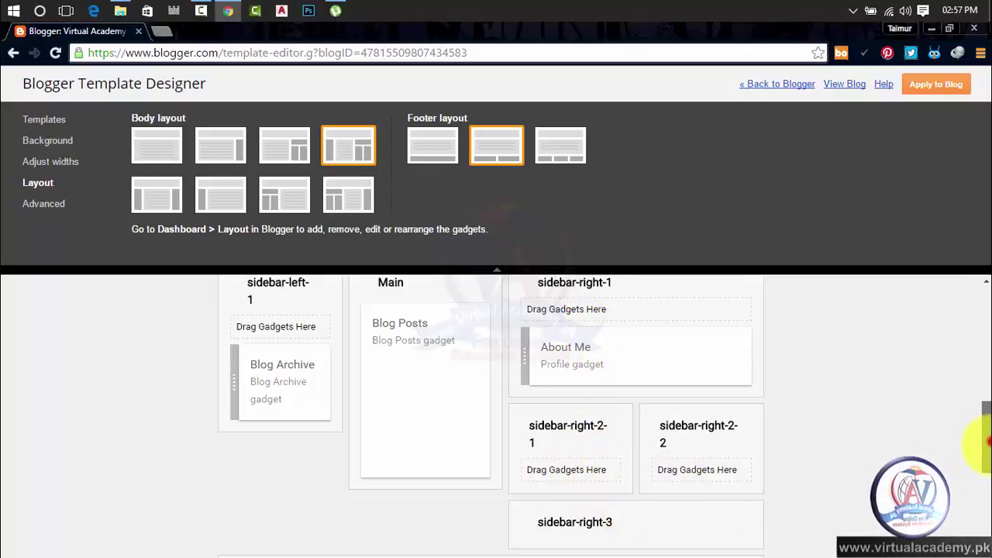
scroll(987, 440, "down", 3)
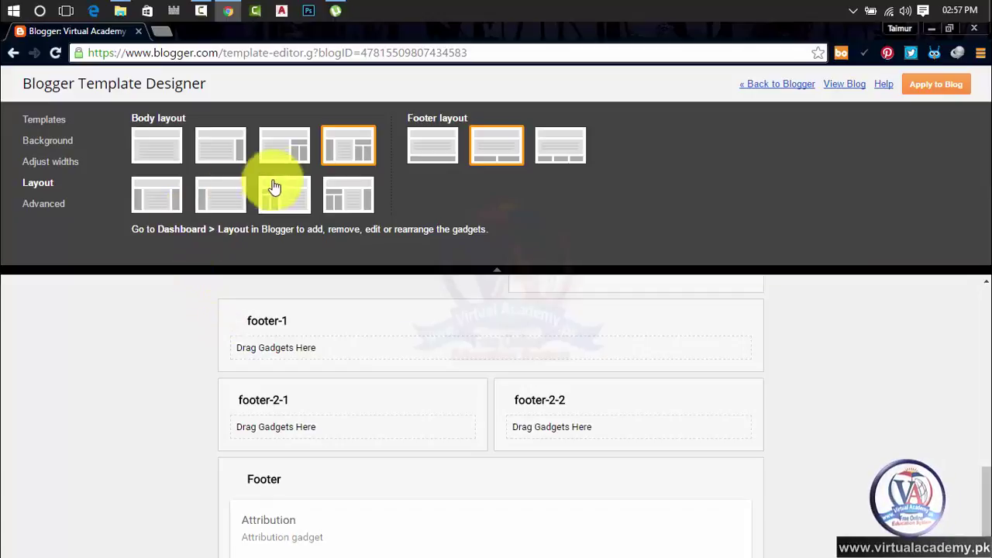
Step: Apply the body layout with one sidebar on each side and check the blog preview from the advanced page text settings
left_click(156, 208)
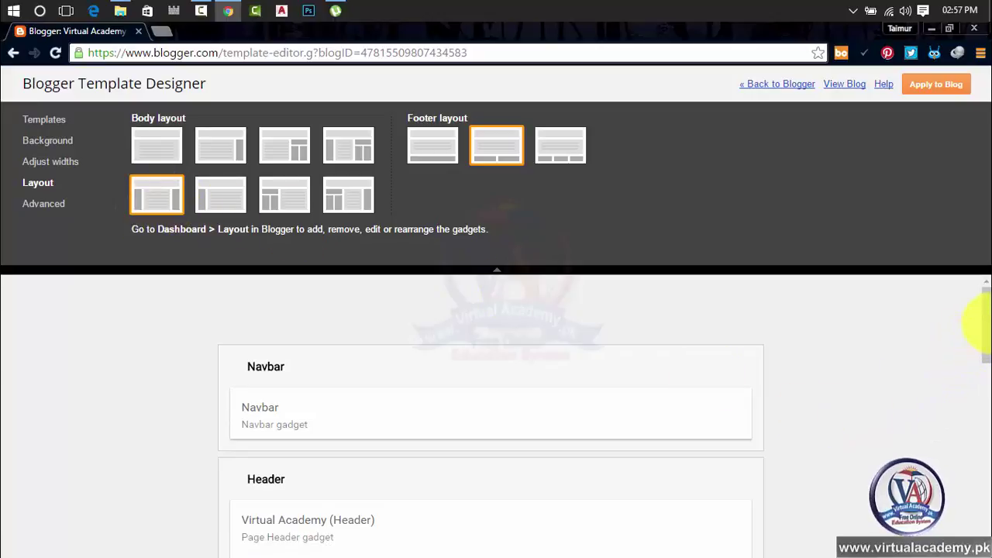
left_click_drag(986, 325, 986, 409)
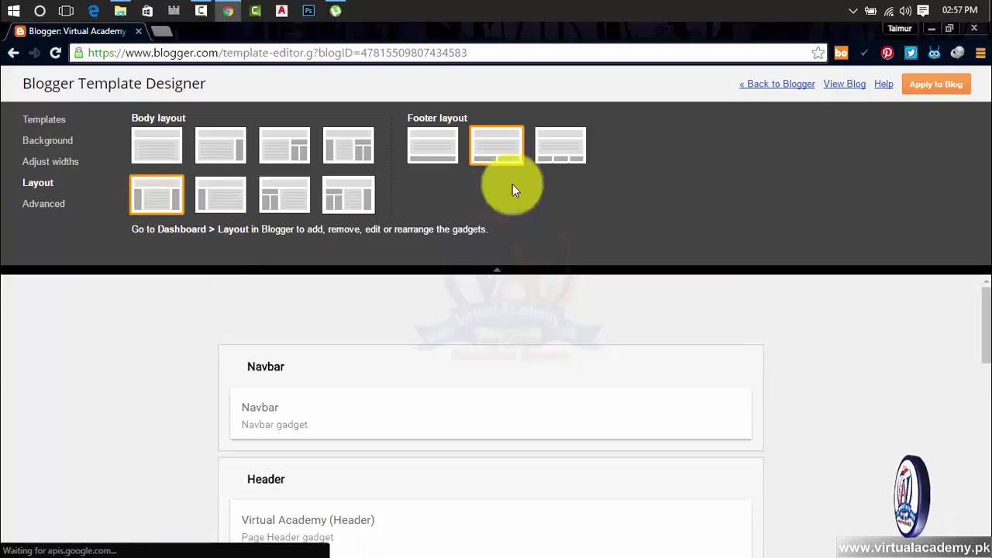
left_click(44, 206)
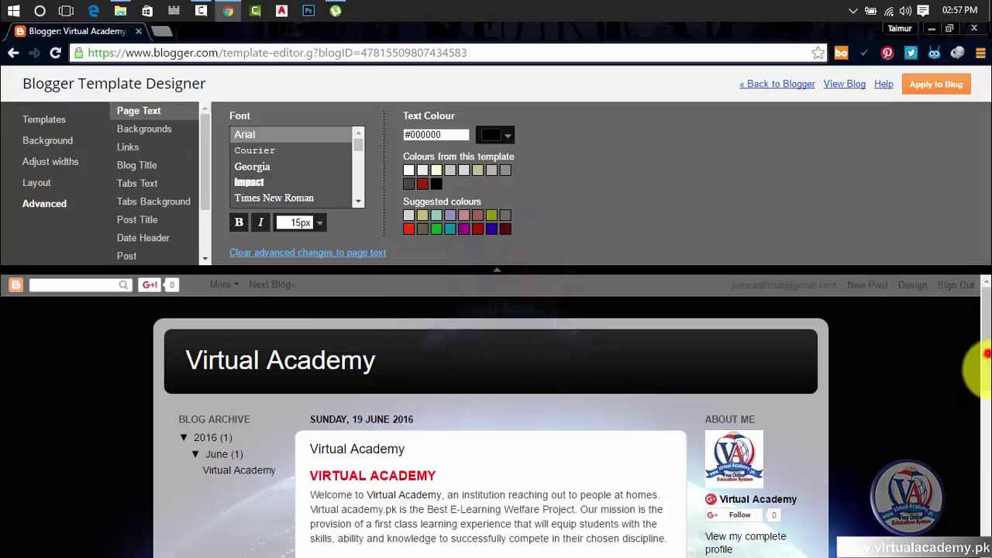
left_click_drag(986, 353, 974, 442)
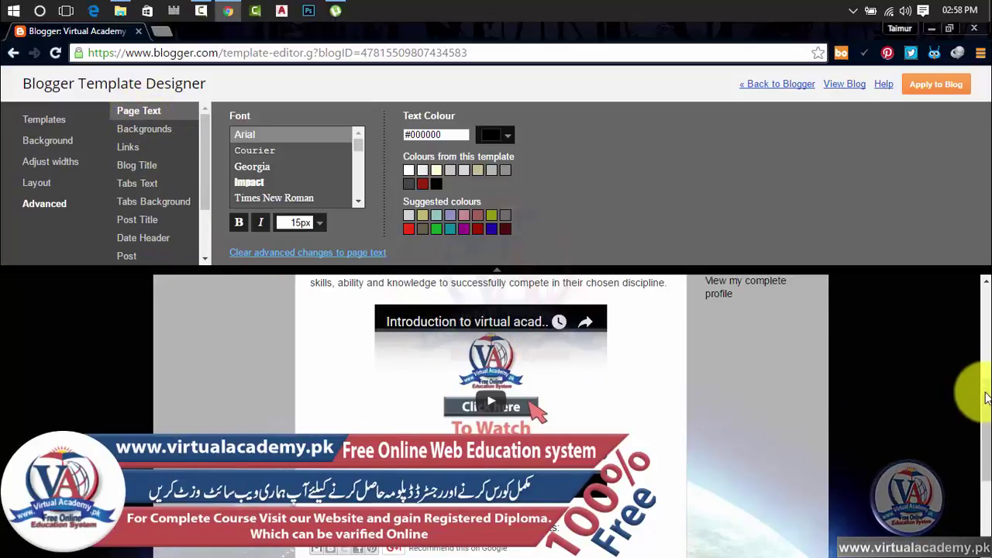
Step: Try bold page text, turn it off again, and look over the font sizes and advanced background colour settings
left_click_drag(984, 399, 986, 338)
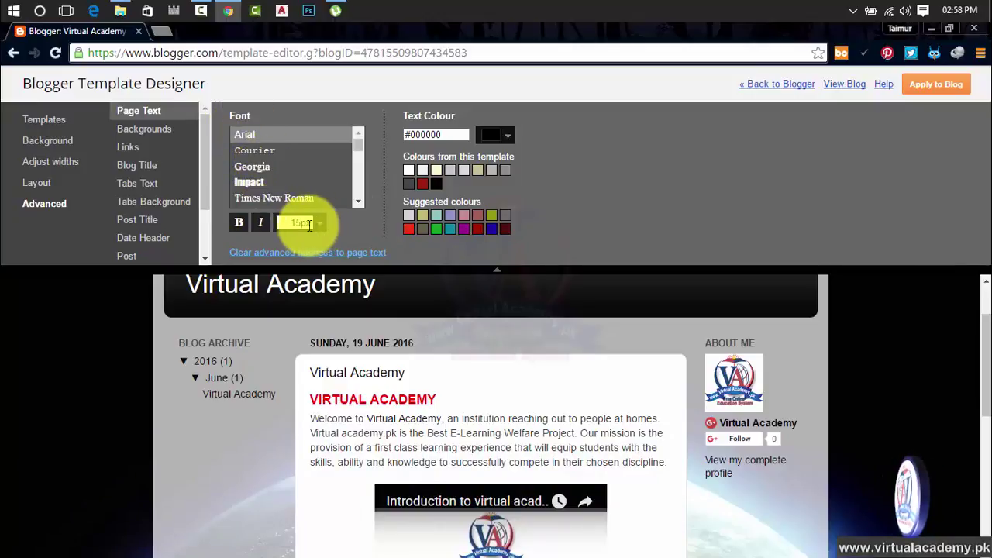
left_click(240, 224)
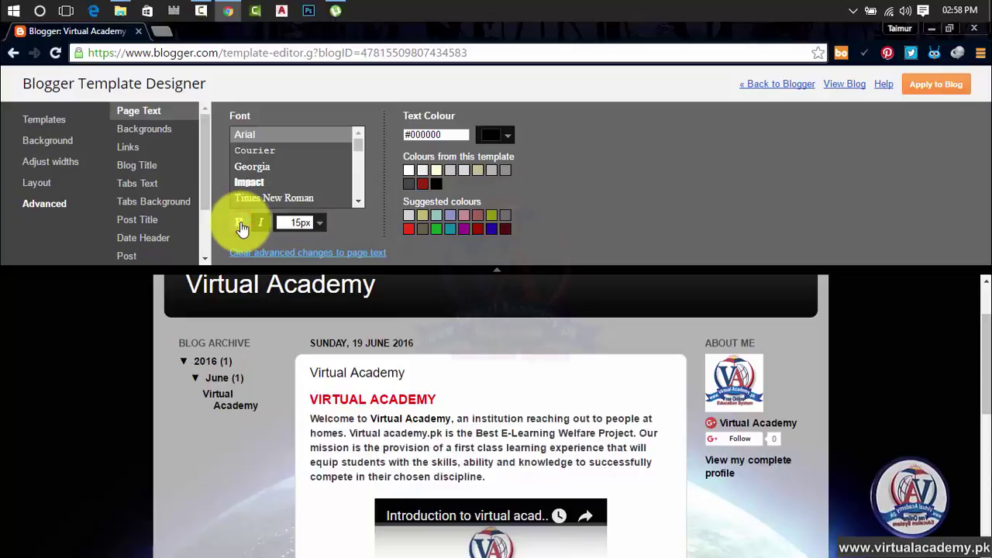
left_click(241, 224)
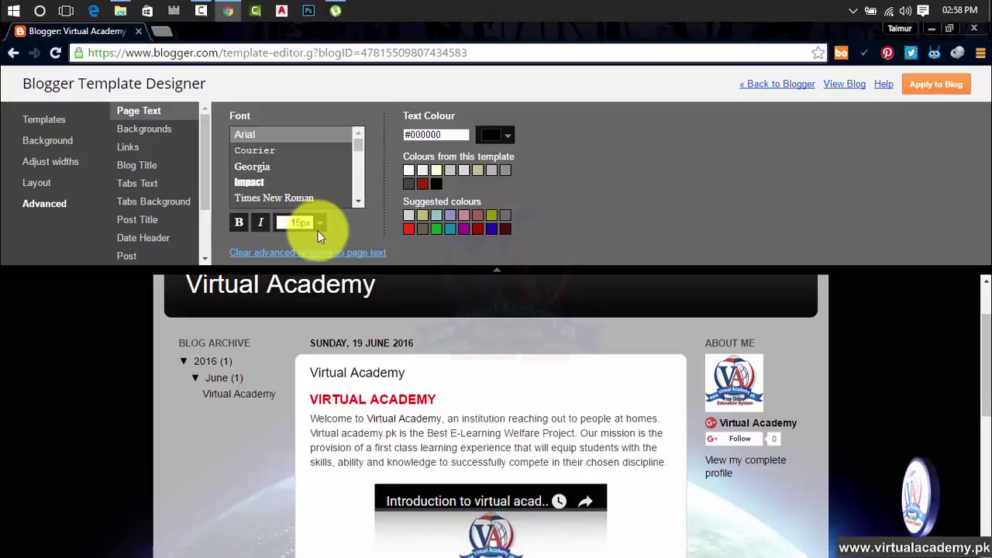
left_click(321, 225)
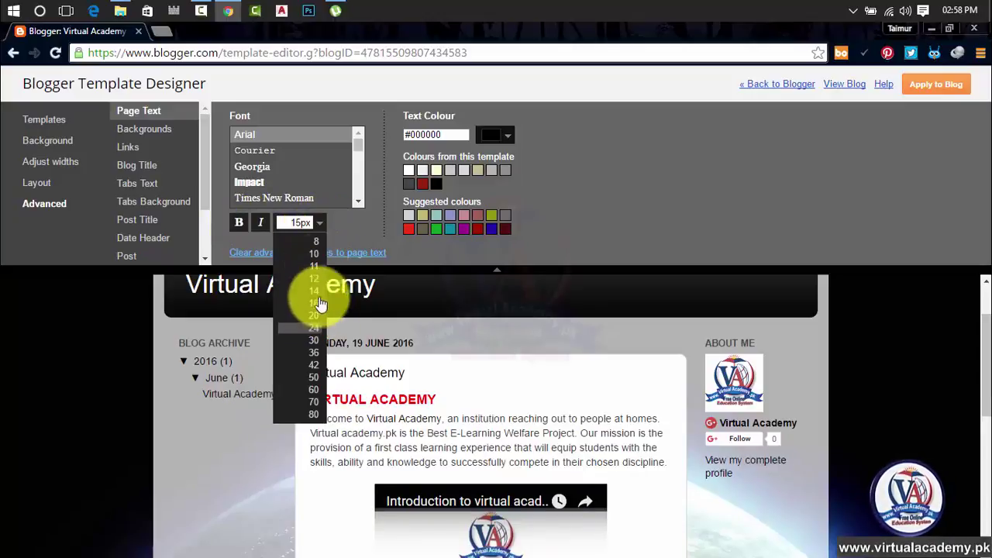
left_click(345, 223)
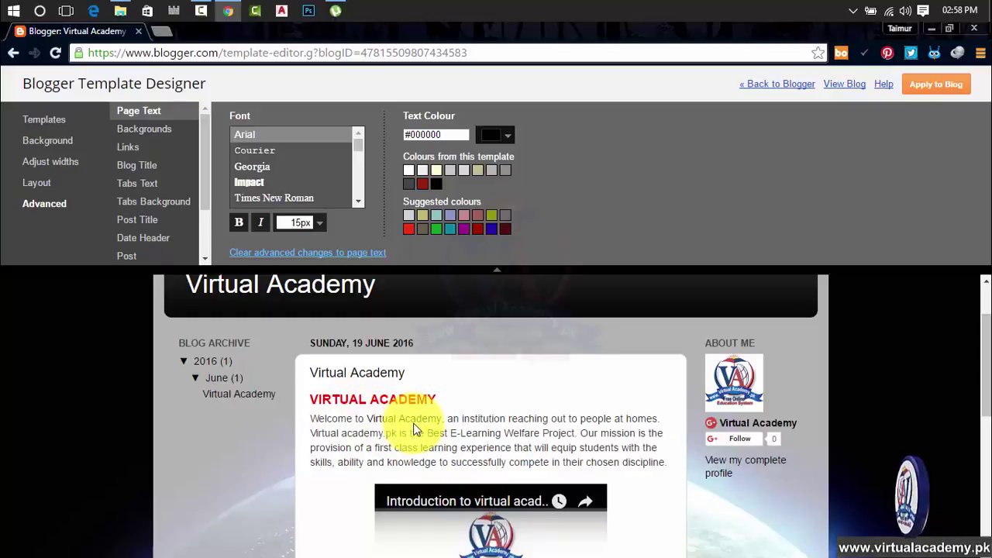
left_click(160, 133)
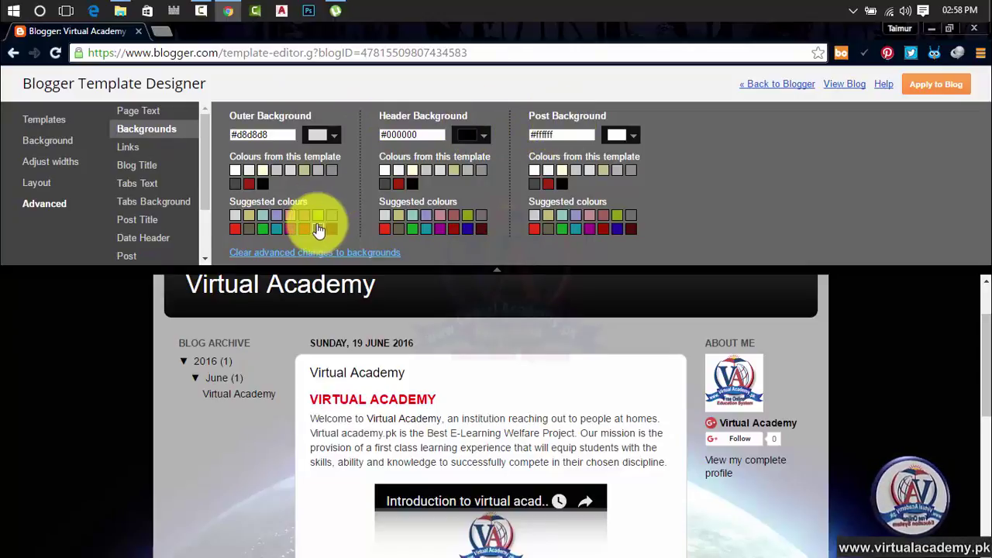
Step: Compare the one- and two-column footer layouts, and choose the footer layout with three columns
left_click(40, 185)
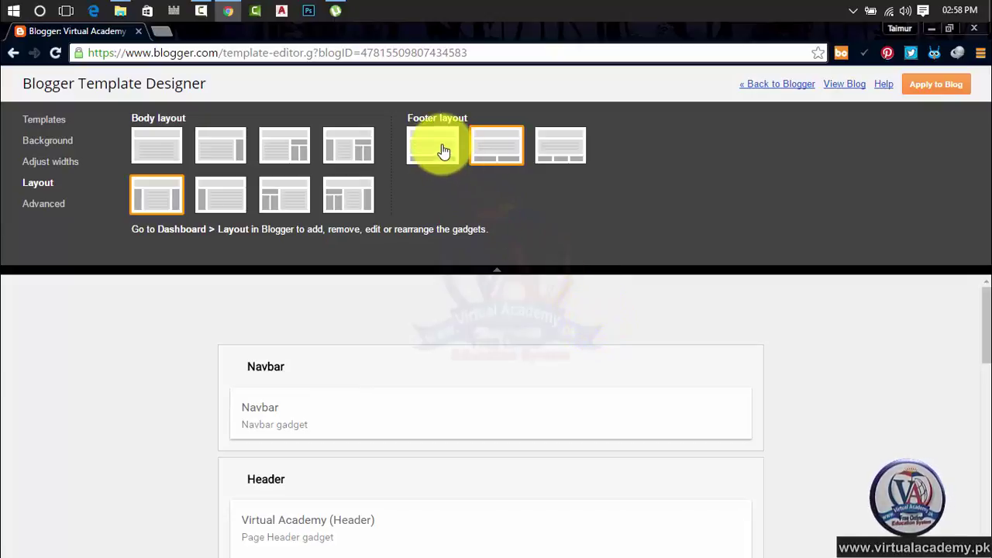
left_click_drag(987, 337, 988, 534)
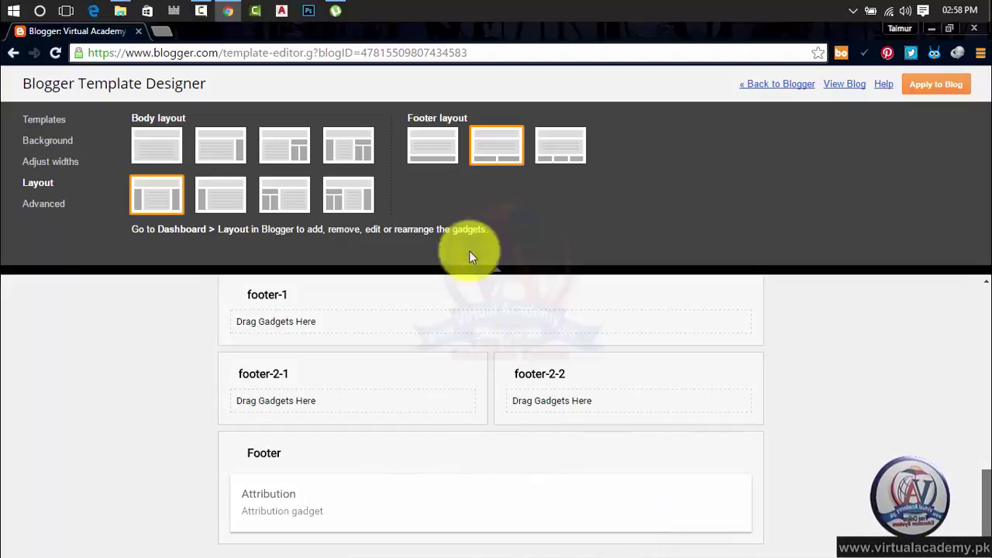
left_click(438, 149)
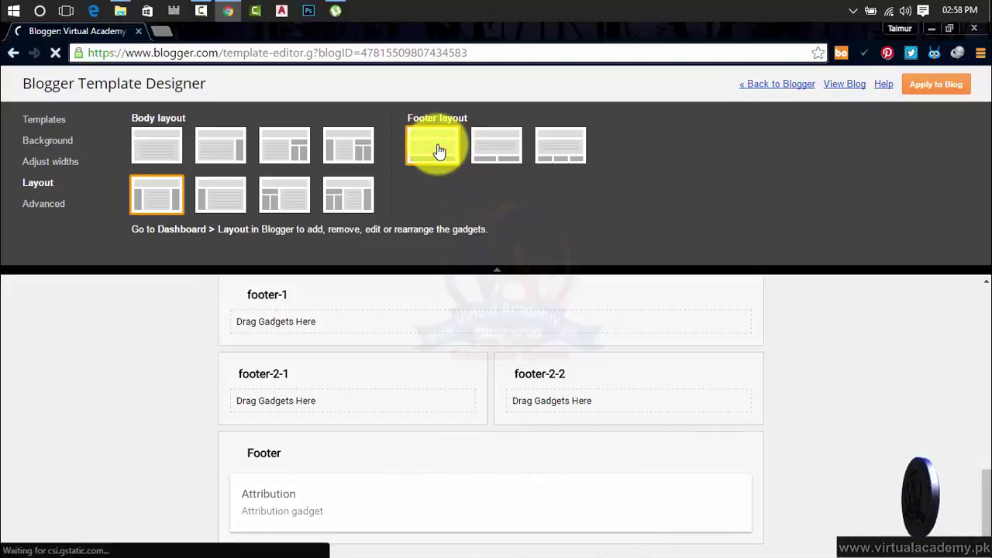
left_click(489, 148)
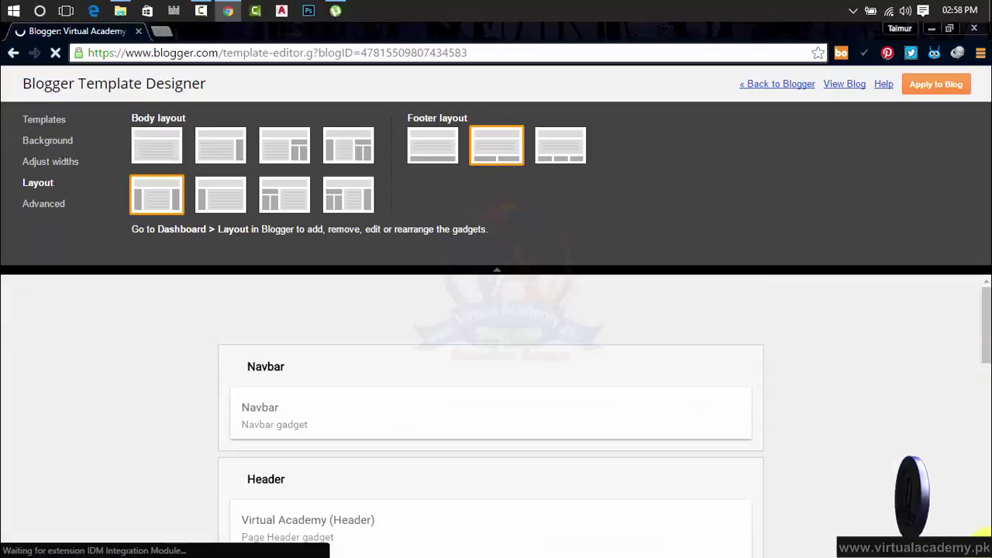
left_click_drag(987, 481, 986, 534)
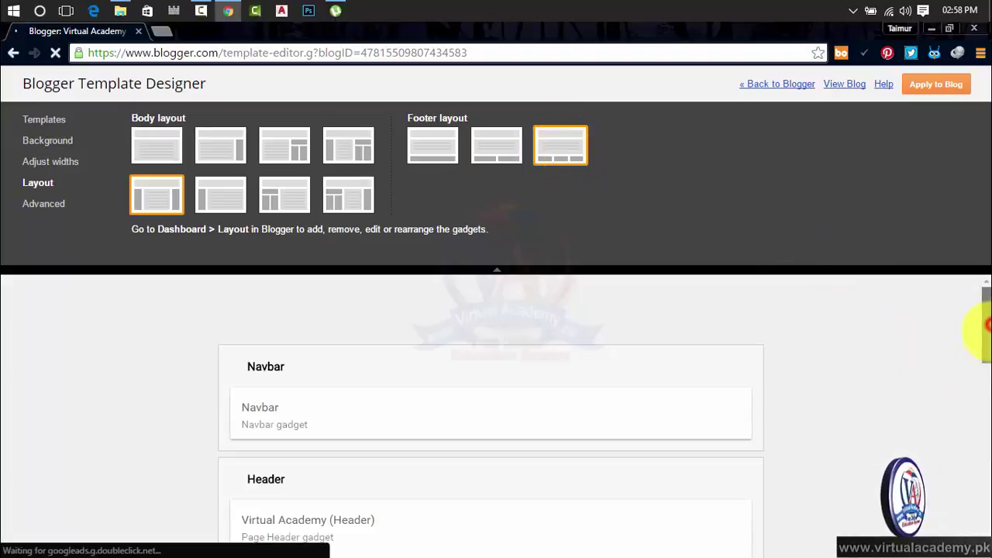
left_click_drag(984, 326, 984, 508)
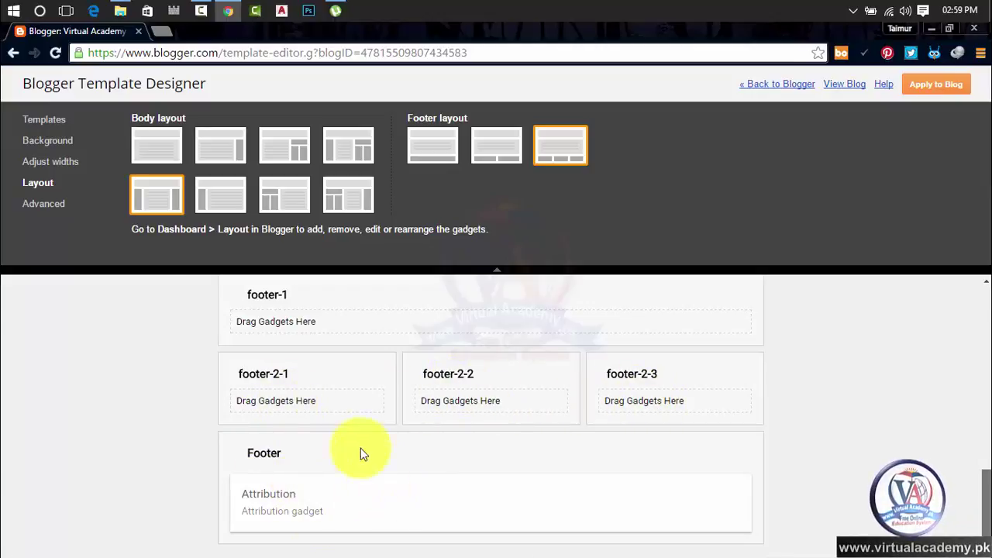
Step: Check the advanced link colours and try Impact, Georgia, Courier, Arial and Times New Roman as the blog title font
left_click(43, 203)
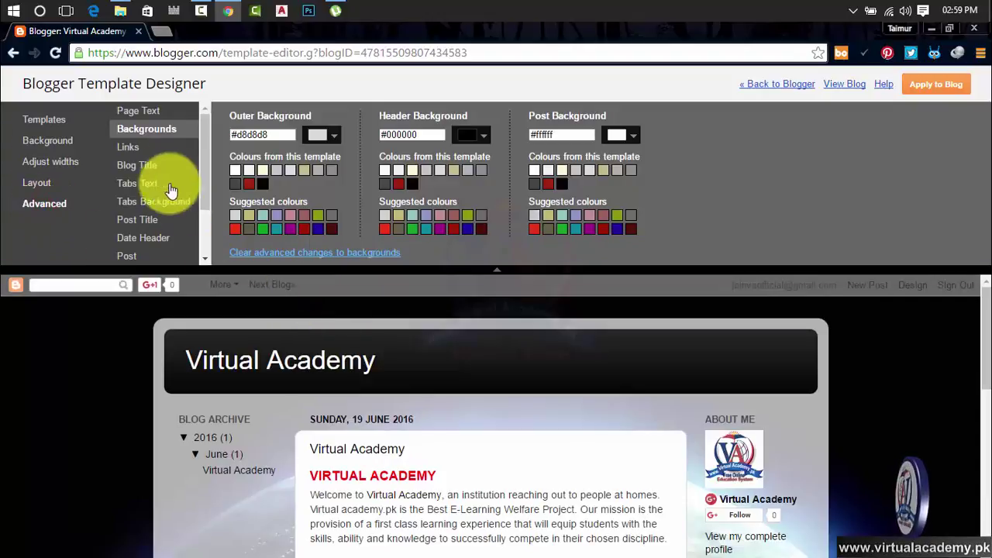
left_click(129, 147)
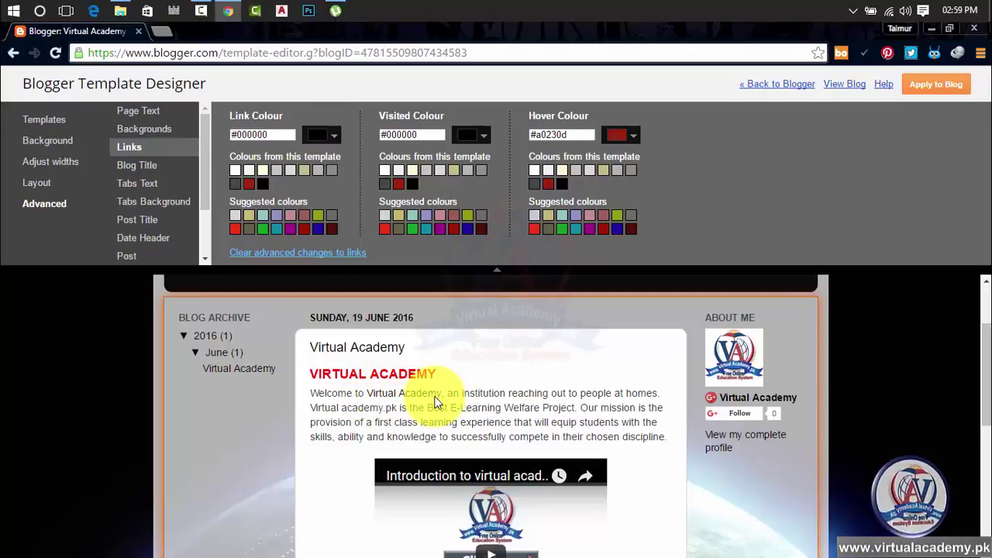
left_click(153, 165)
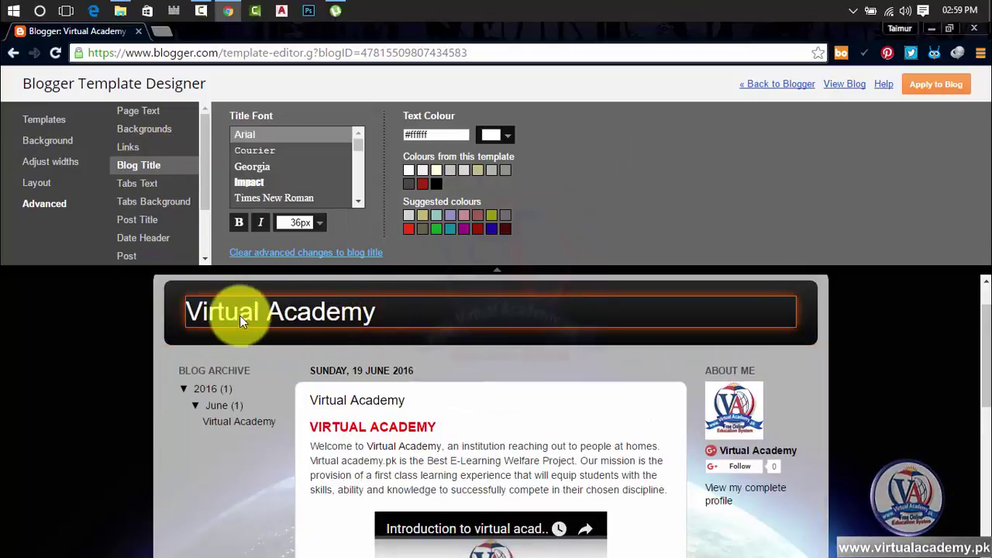
left_click(245, 185)
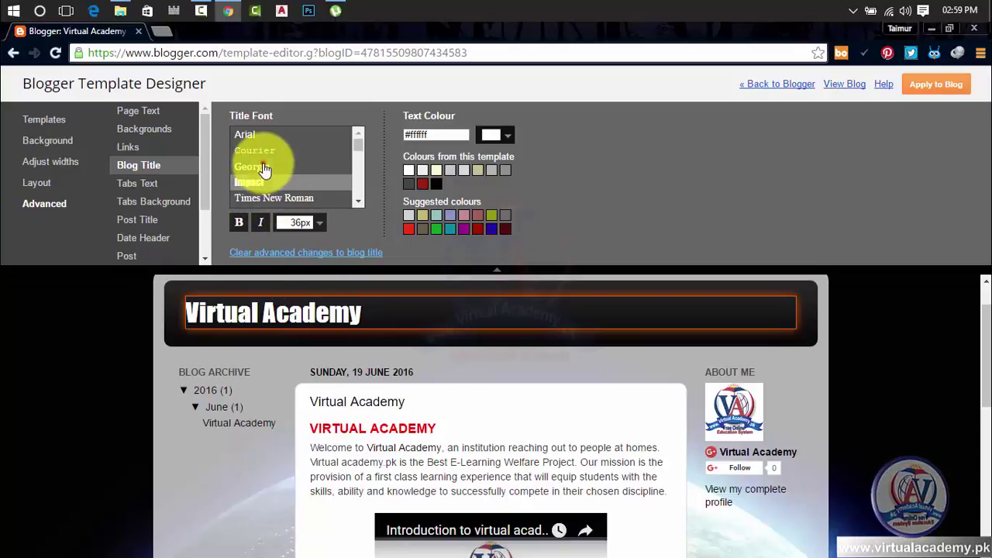
left_click(263, 167)
left_click(264, 150)
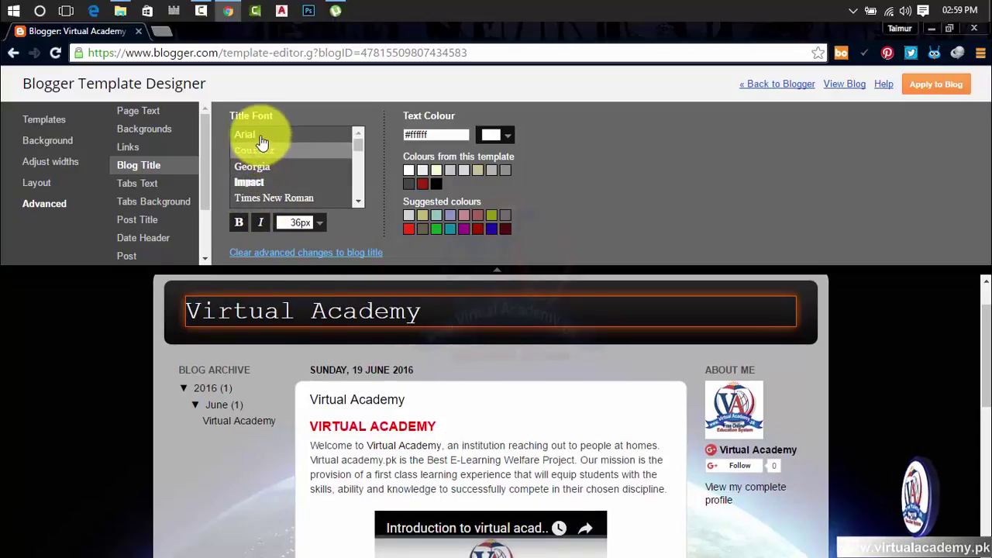
left_click(259, 136)
left_click(251, 182)
left_click(263, 198)
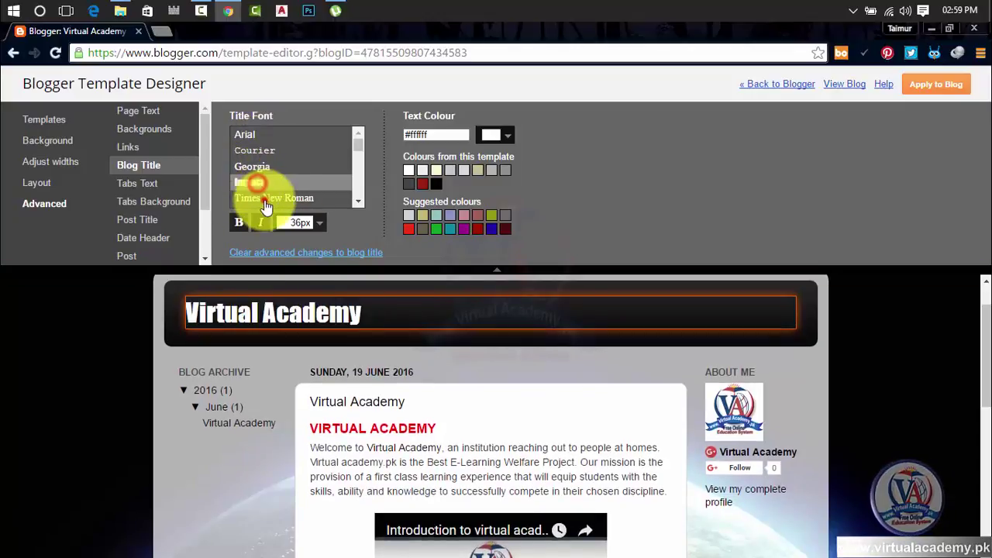
Step: Set the blog title font to the web font Allerta Stencil
left_click(359, 203)
left_click(361, 203)
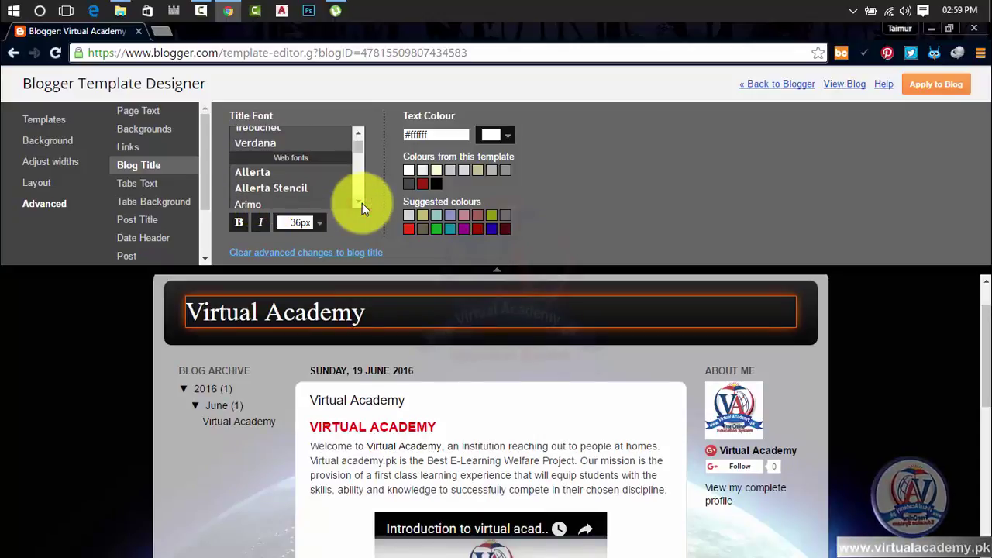
left_click(265, 172)
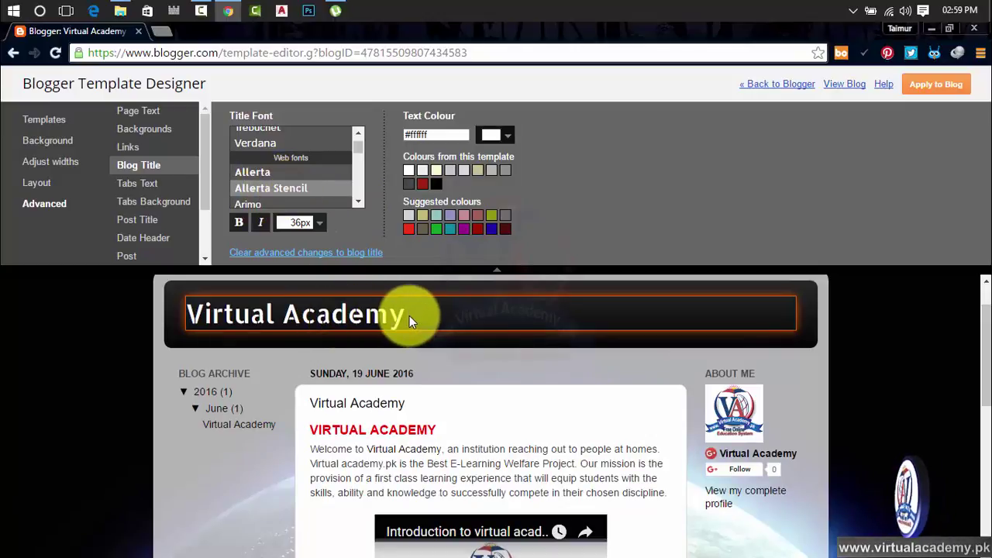
Step: Try red #f03413 and purple #a00d8a as the blog title colour, and set it back to white #ffffff
left_click(421, 186)
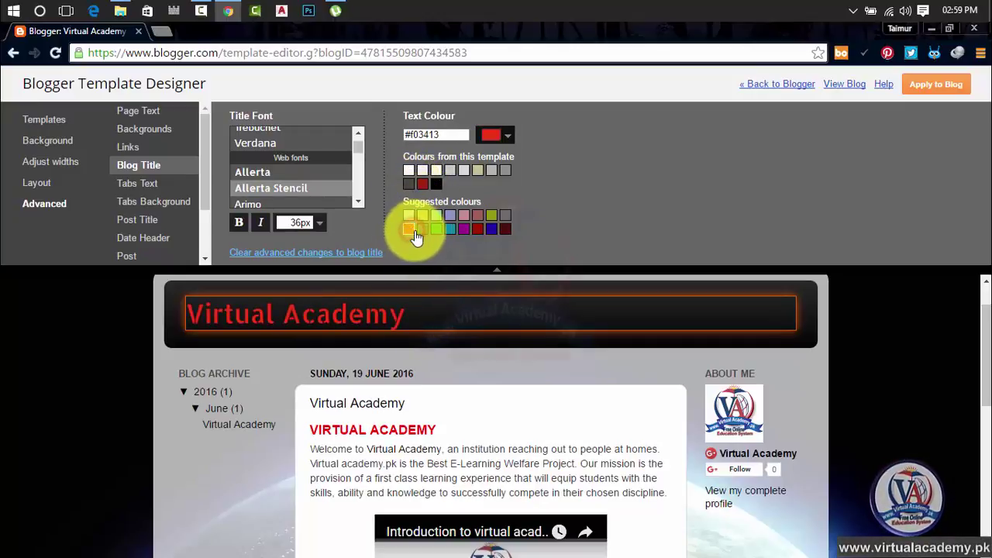
left_click(462, 230)
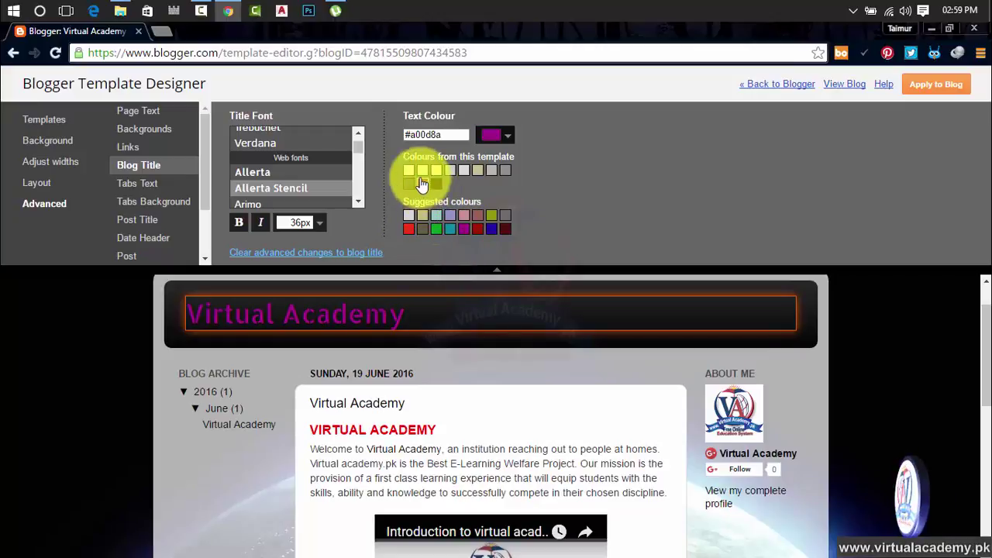
left_click(409, 171)
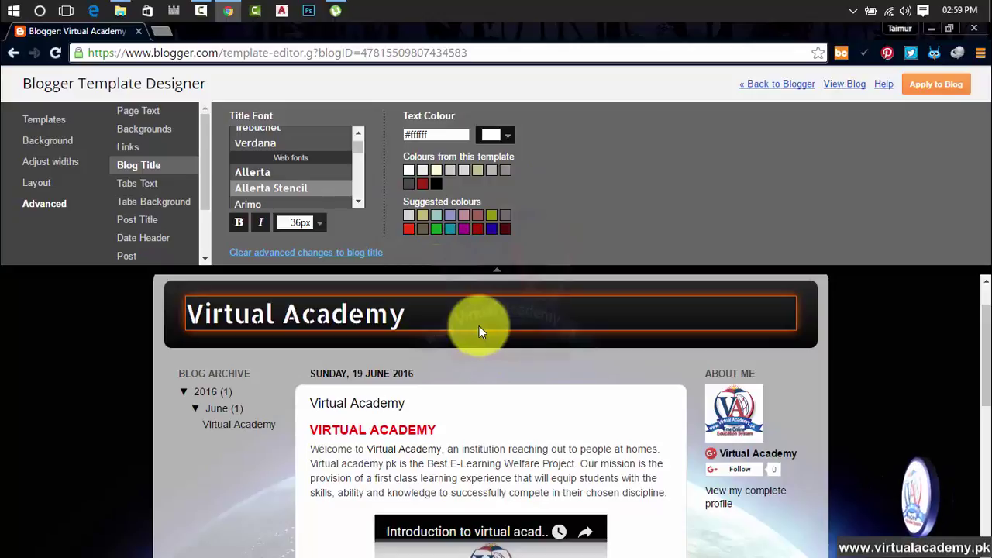
Step: Review the advanced settings for tabs text, tabs background, post title, date header, post and gadgets
left_click(150, 190)
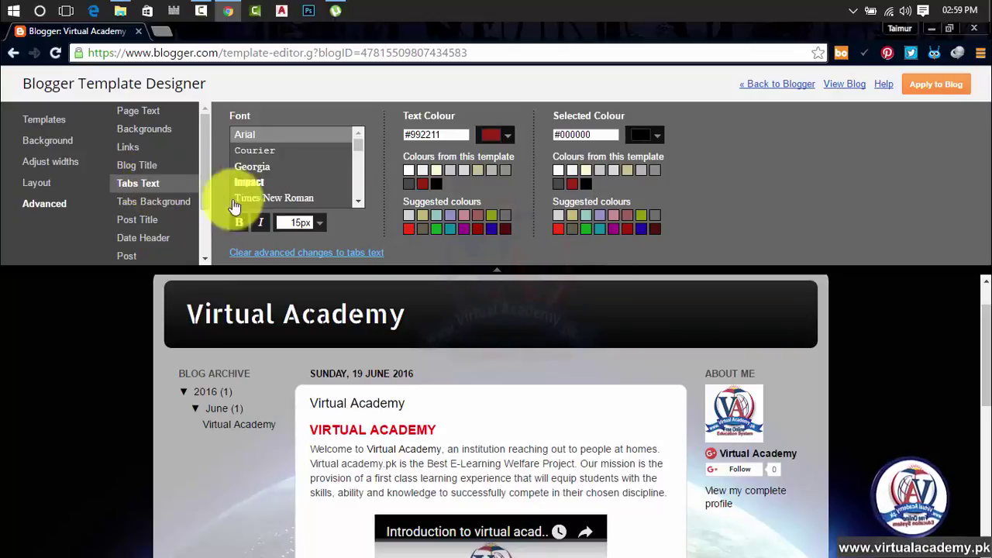
left_click(155, 207)
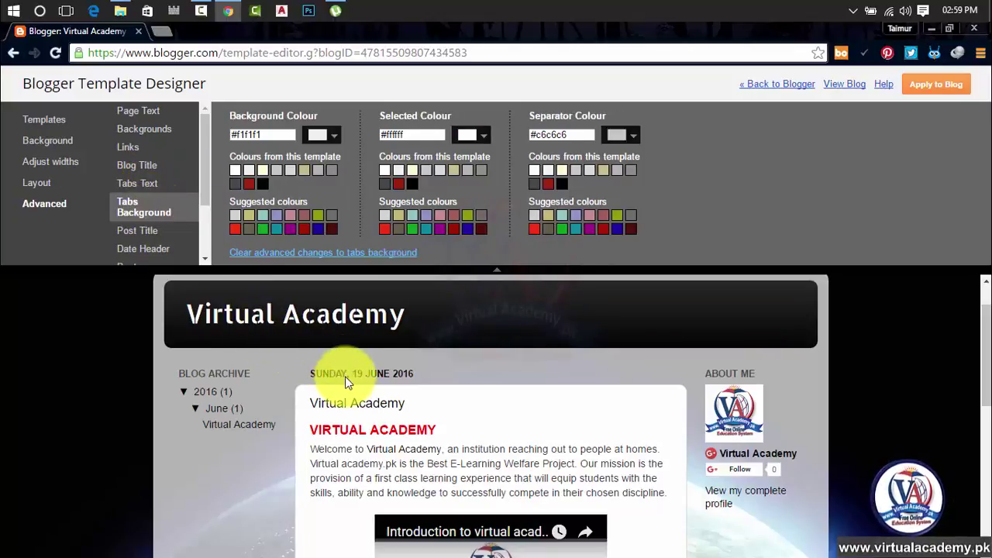
left_click(160, 229)
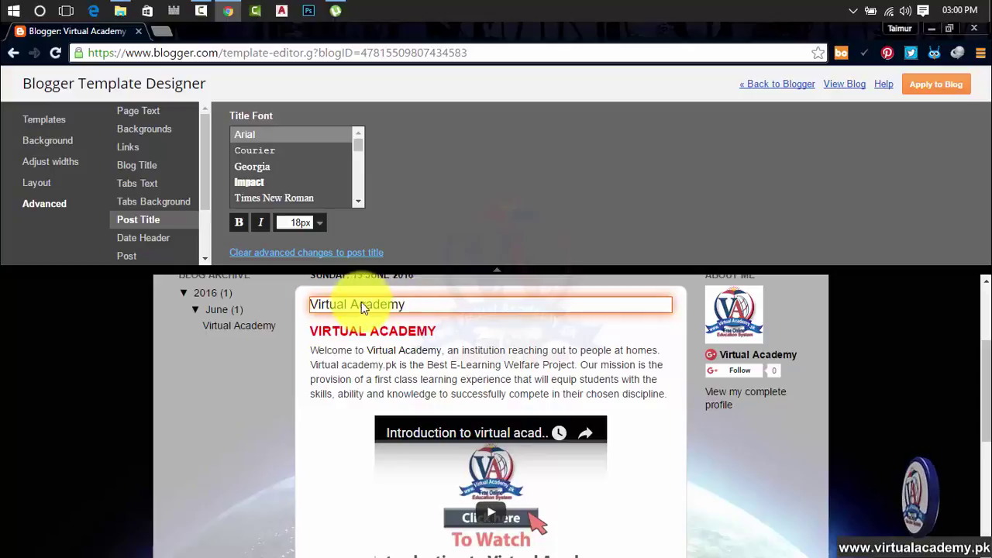
left_click(152, 244)
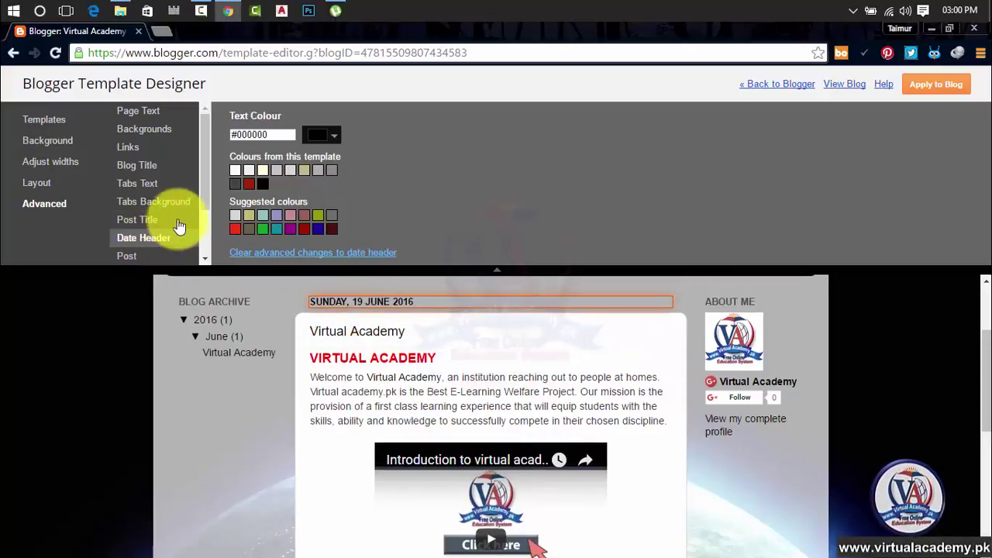
left_click_drag(210, 180, 217, 223)
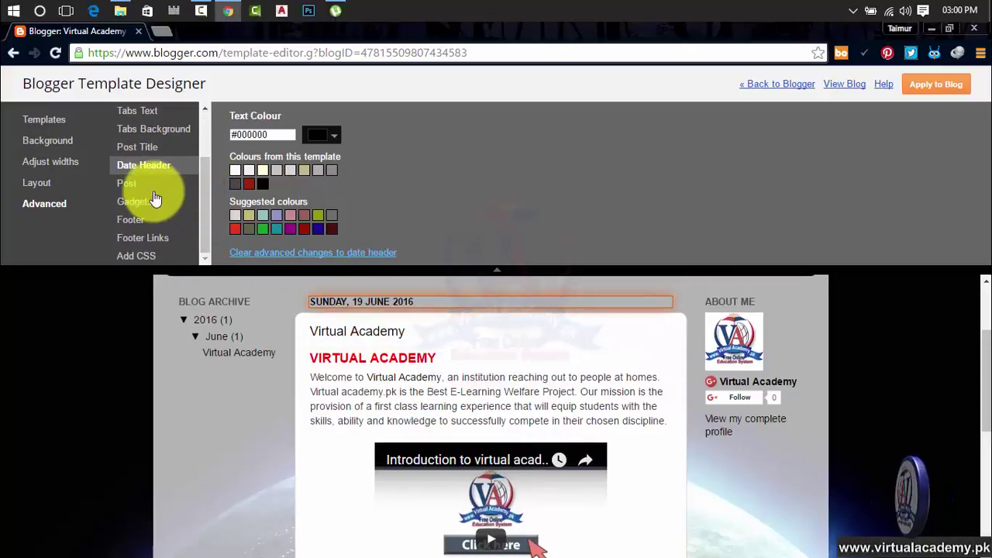
left_click(143, 184)
left_click(150, 200)
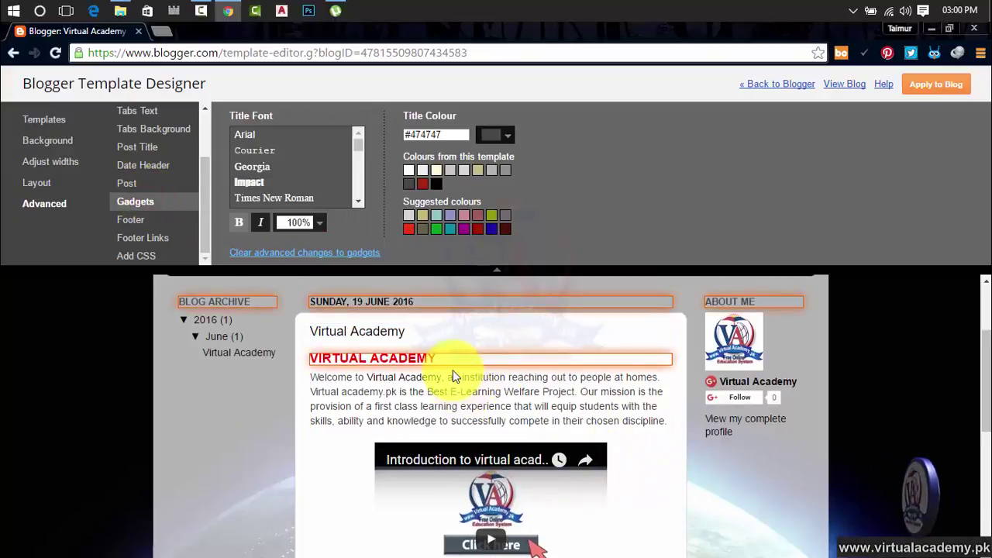
Step: Review the advanced settings for the footer, footer links and custom CSS
left_click(131, 221)
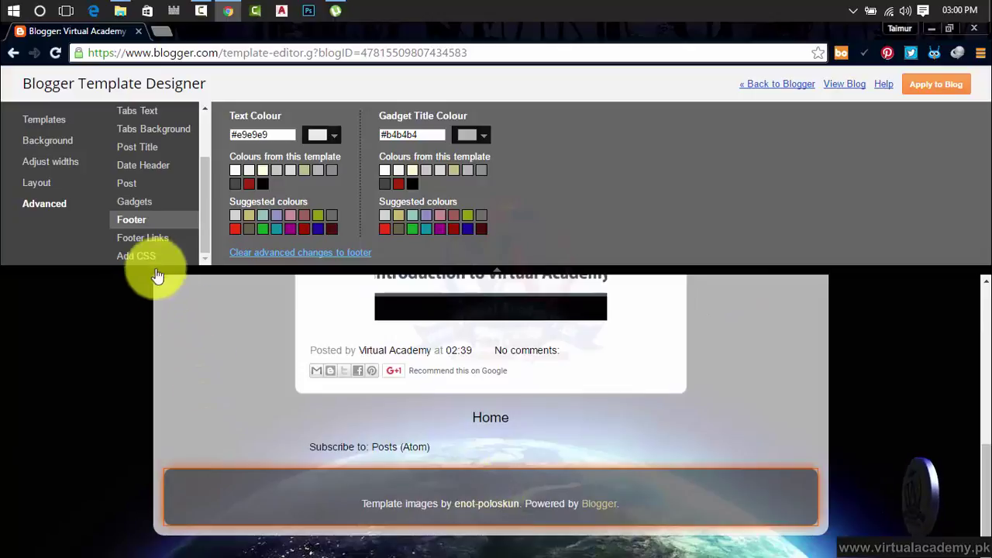
left_click(146, 238)
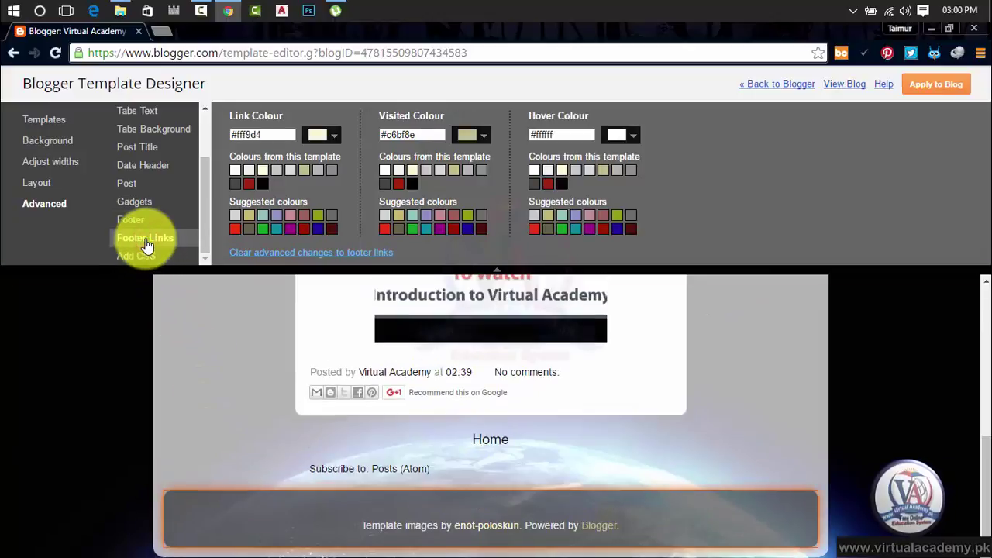
left_click(152, 256)
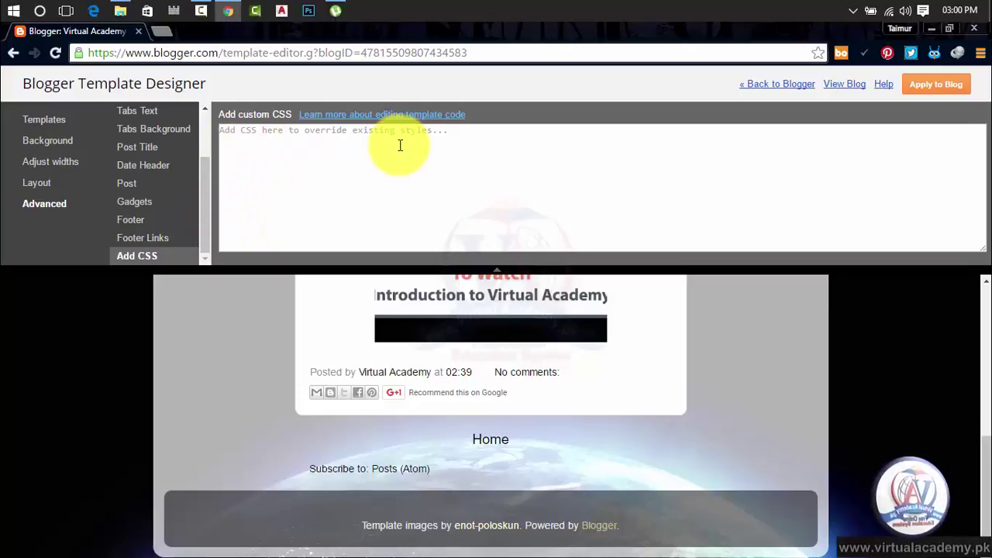
left_click(464, 132)
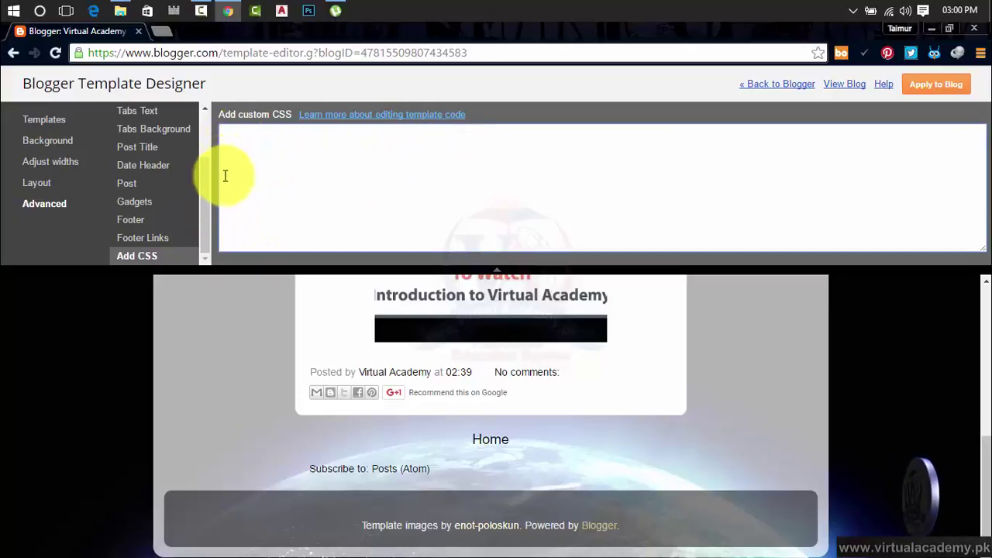
left_click_drag(206, 194, 172, 255)
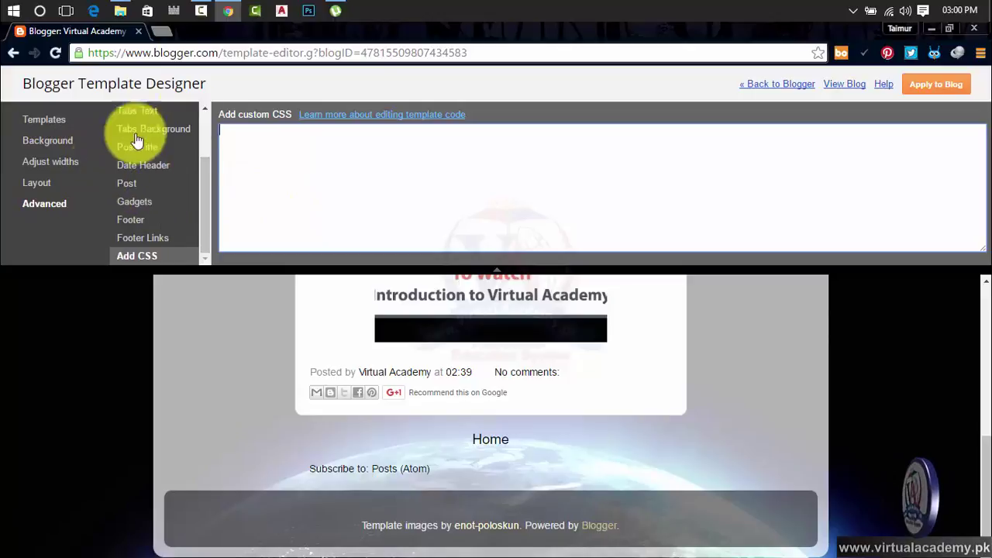
Step: Apply the customised template design to the blog
left_click(932, 88)
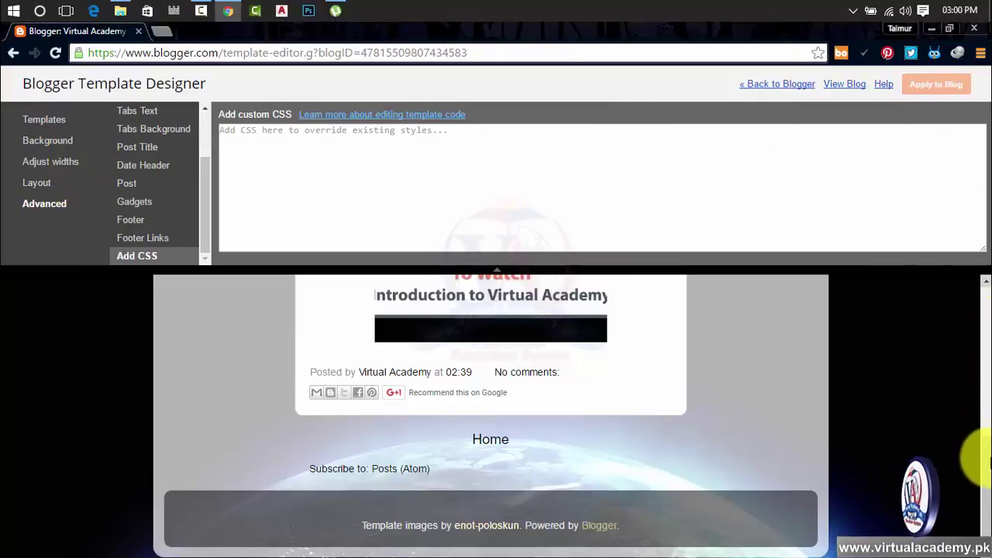
Step: Open the live blog from the template designer and look through the page with the applied design
left_click_drag(987, 461, 985, 288)
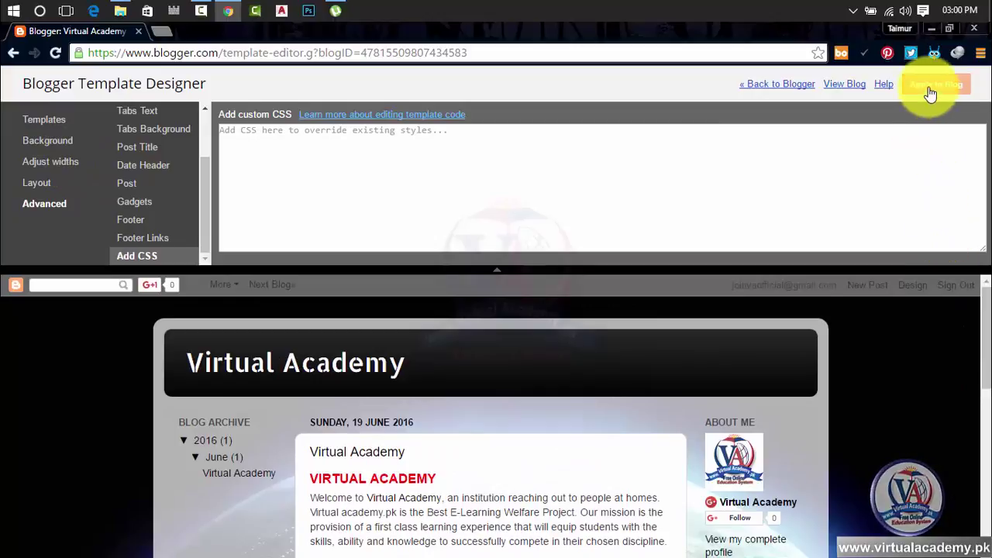
left_click(844, 85)
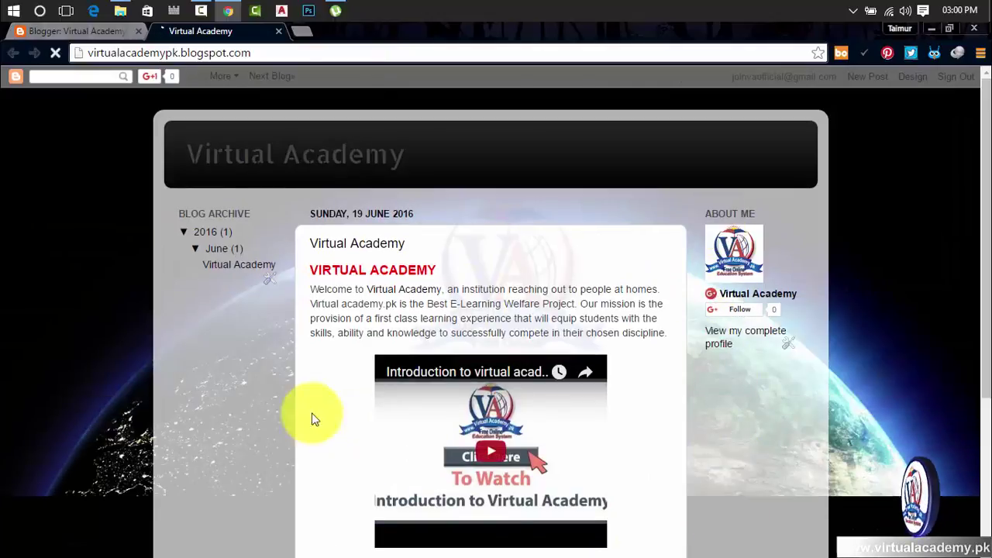
scroll(881, 482, "down", 1)
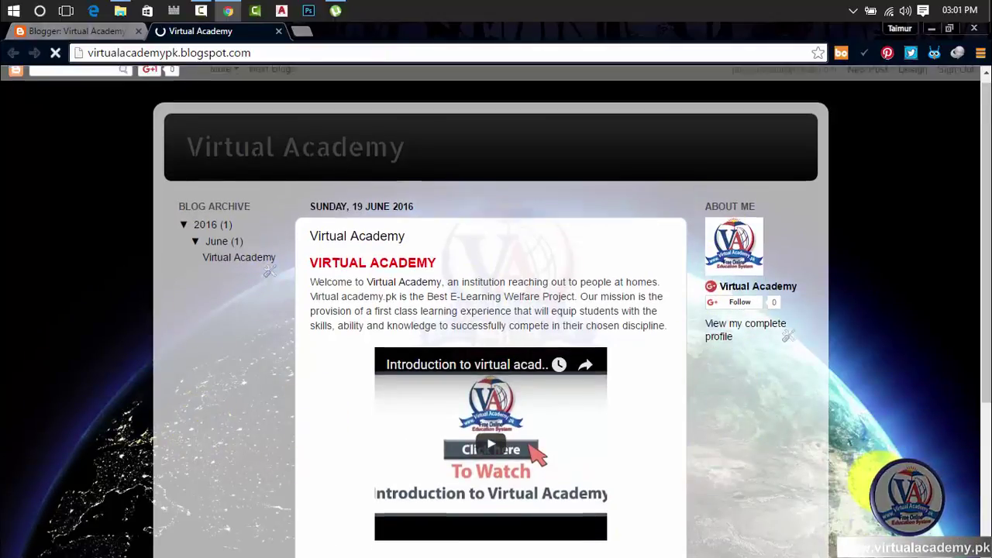
scroll(880, 482, "down", 3)
scroll(779, 299, "up", 3)
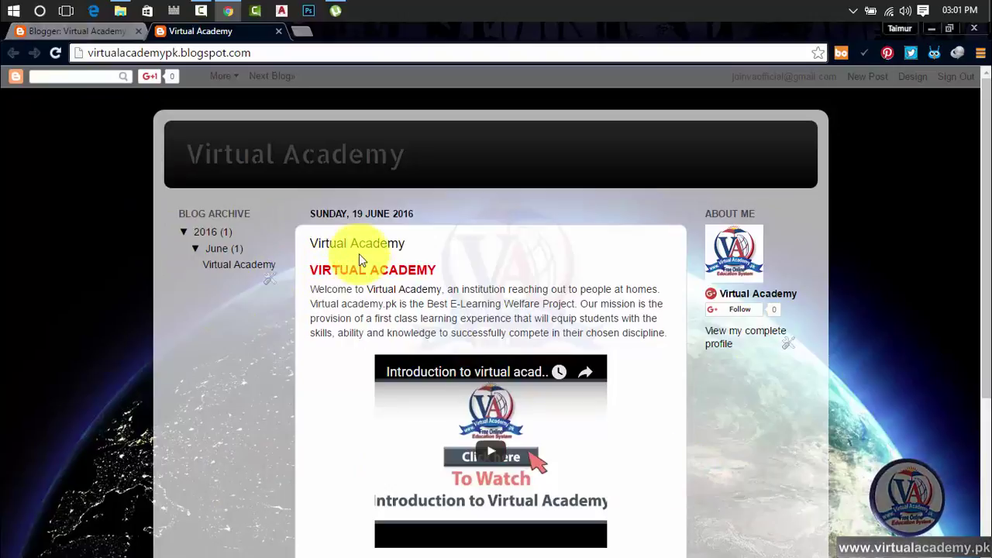
Step: Return to the template designer and set the entire blog width to 1310 px
left_click(72, 35)
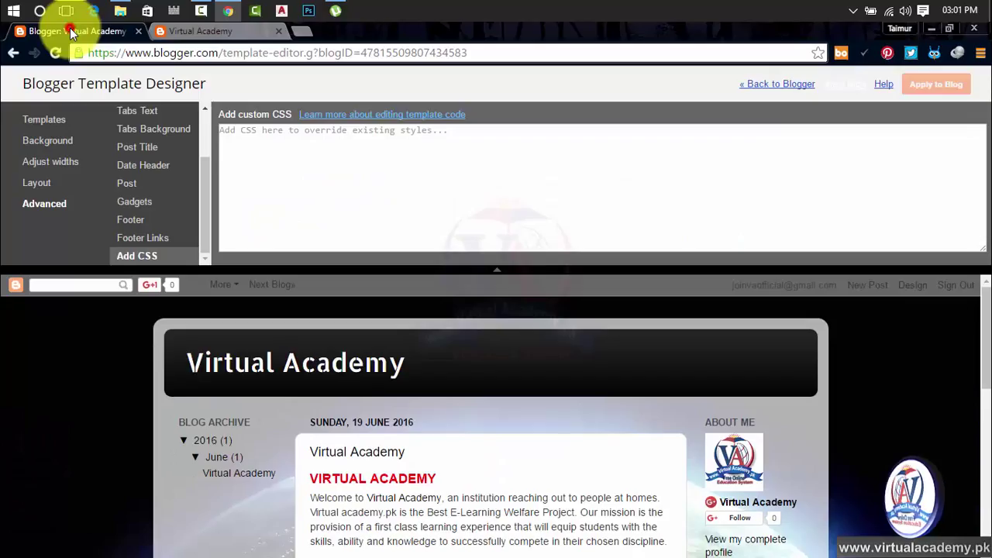
left_click(48, 163)
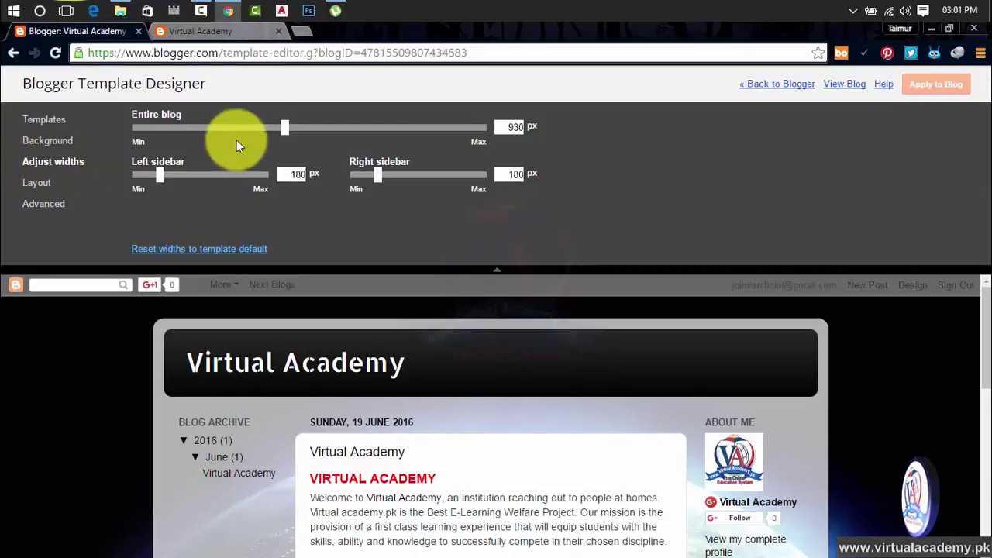
left_click_drag(283, 126, 419, 136)
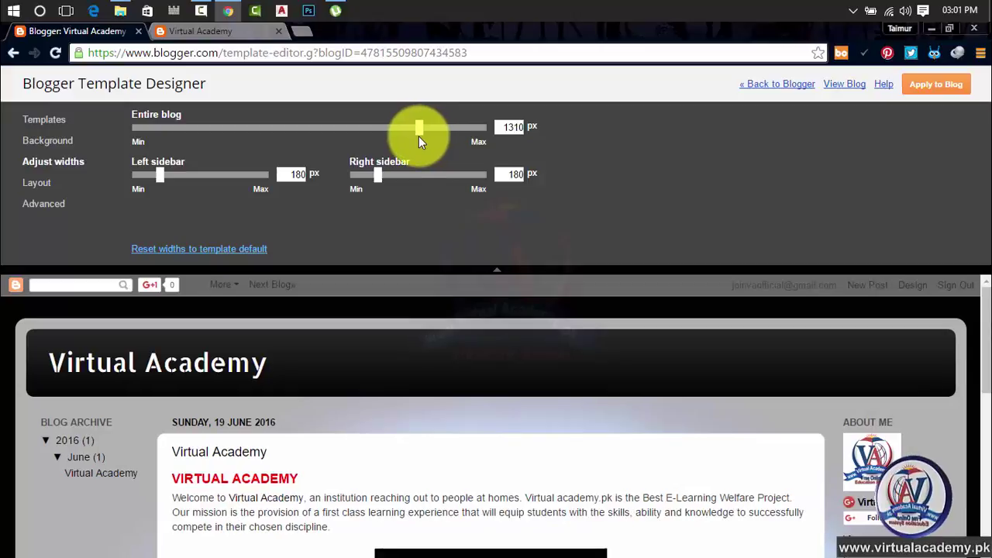
Step: Set both the left sidebar and right sidebar widths to 270 px and check the preview
double_click(286, 173)
type("270")
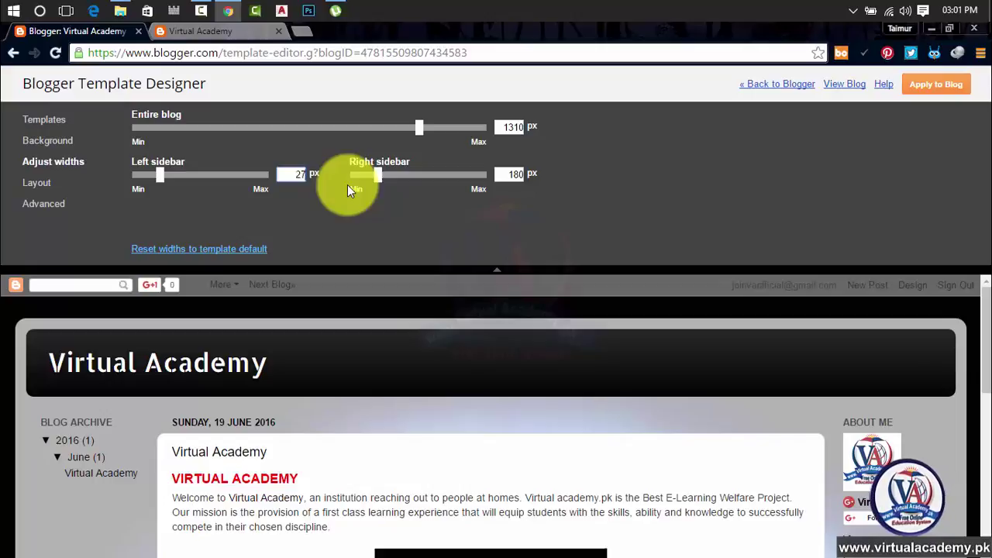
double_click(507, 174)
type("2")
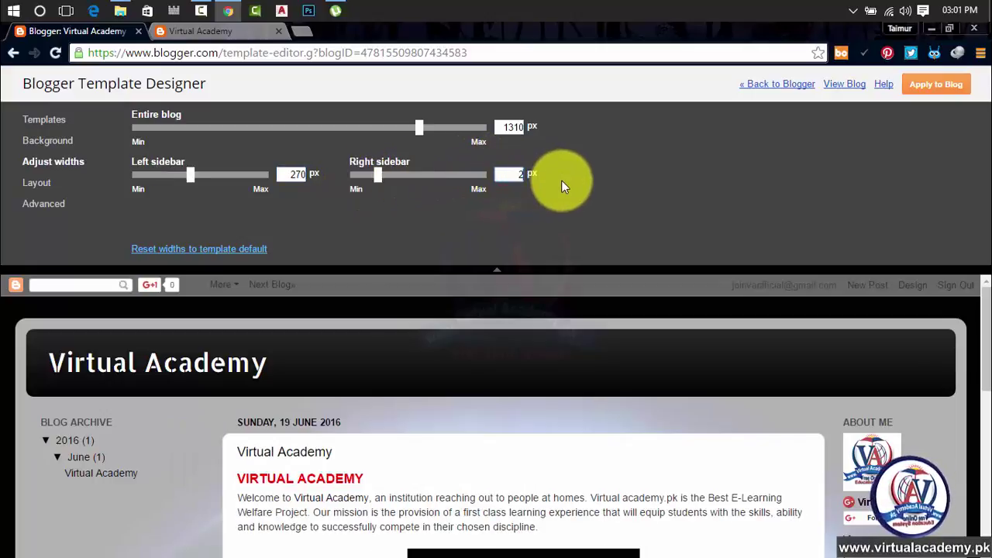
type("70")
left_click(582, 211)
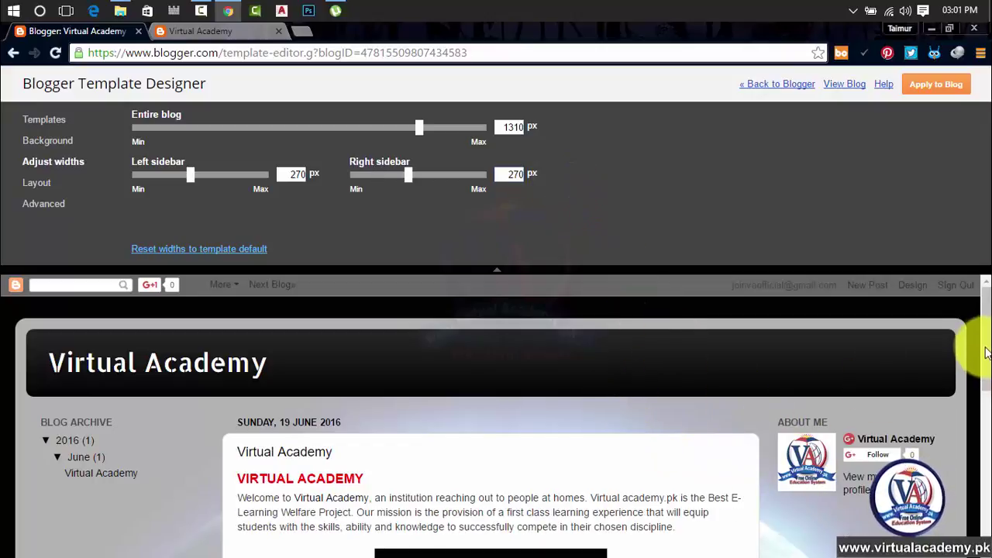
left_click_drag(986, 353, 986, 243)
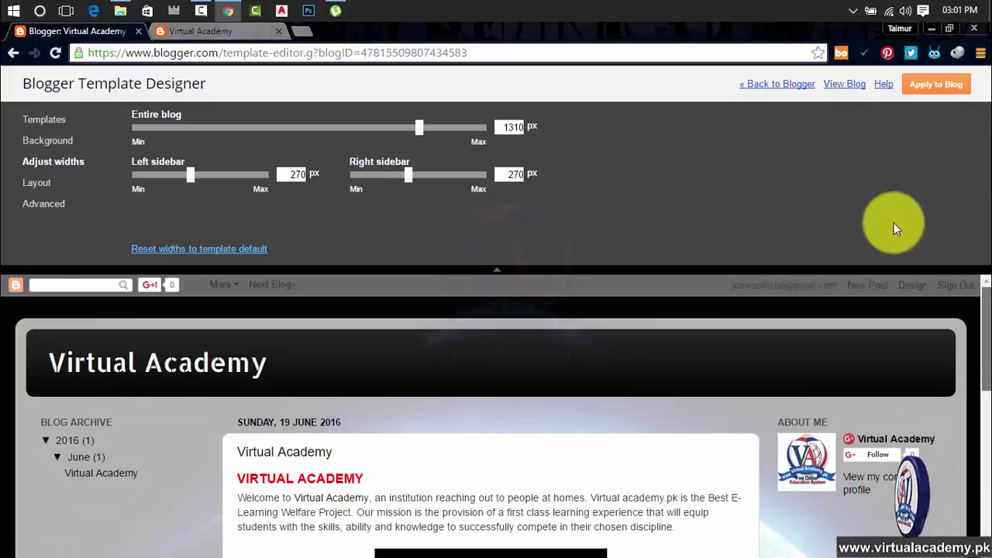
Step: Apply the new widths to the blog and reload the live blog page to inspect the wider layout
left_click(936, 84)
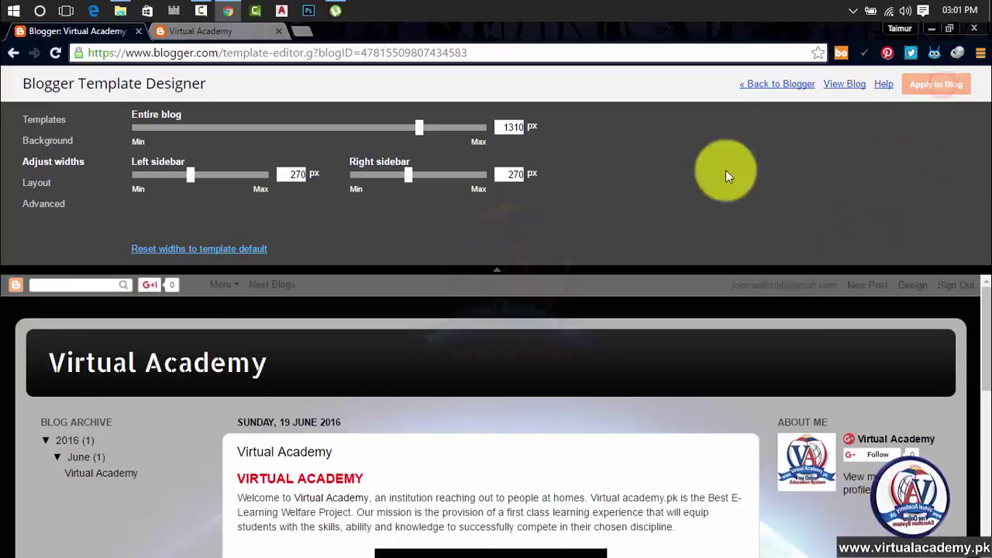
left_click(219, 35)
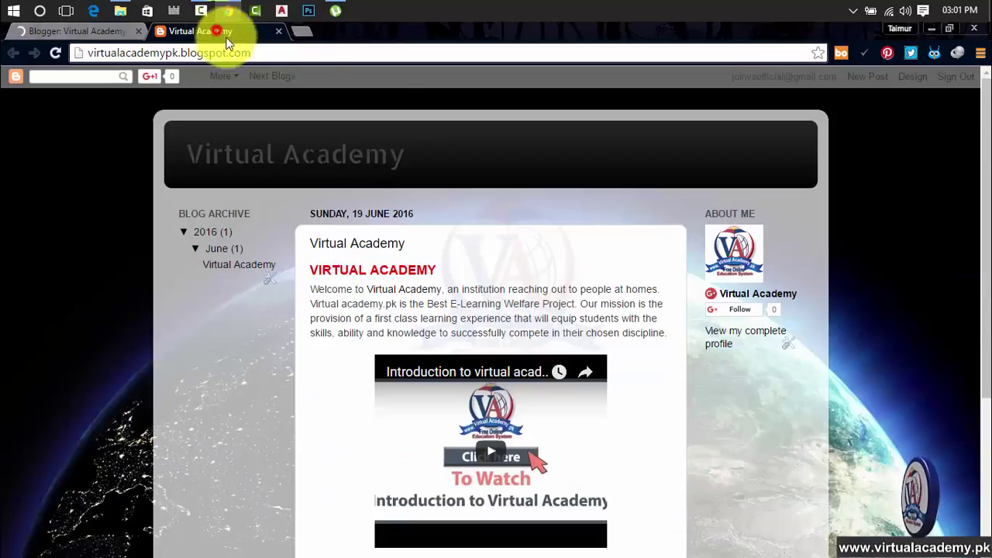
left_click(55, 53)
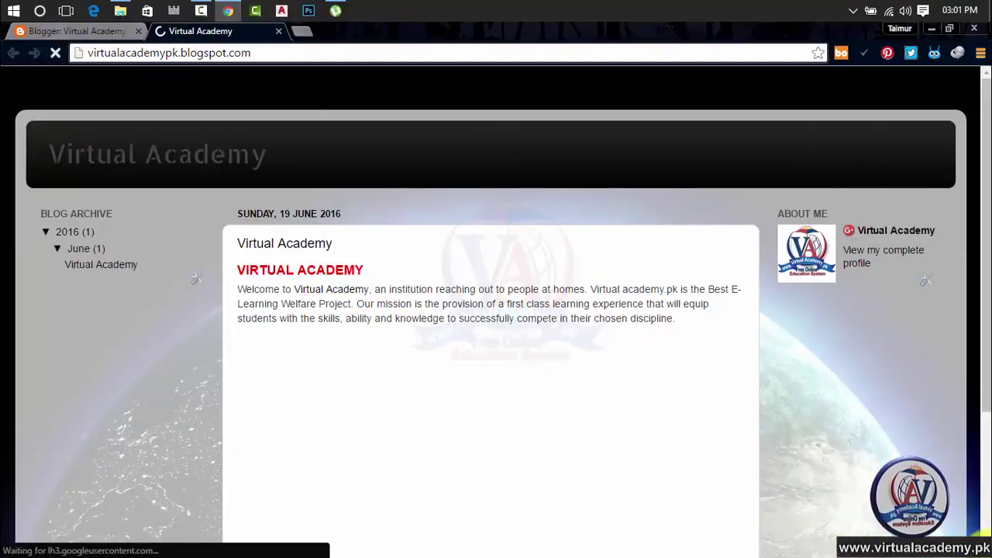
left_click_drag(986, 217, 985, 171)
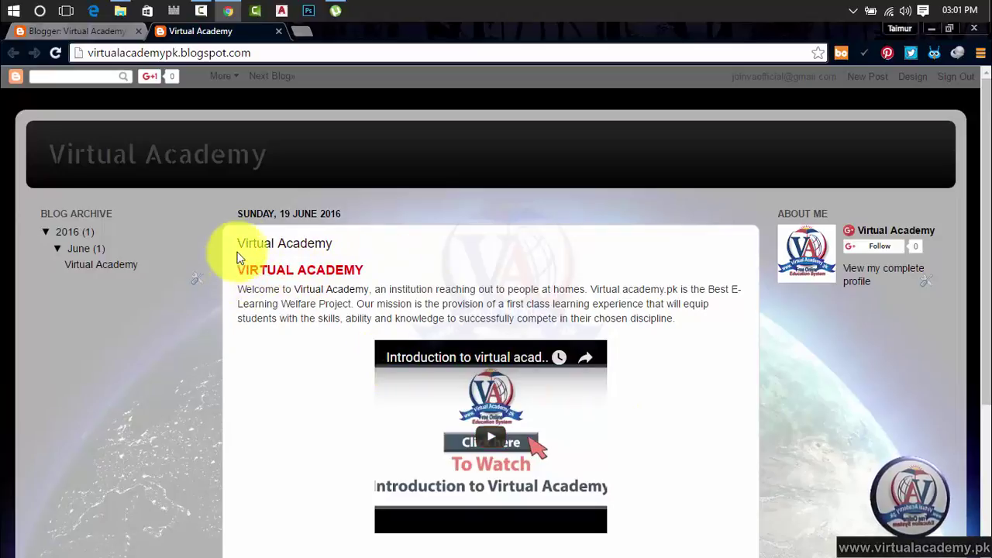
left_click_drag(985, 219, 985, 153)
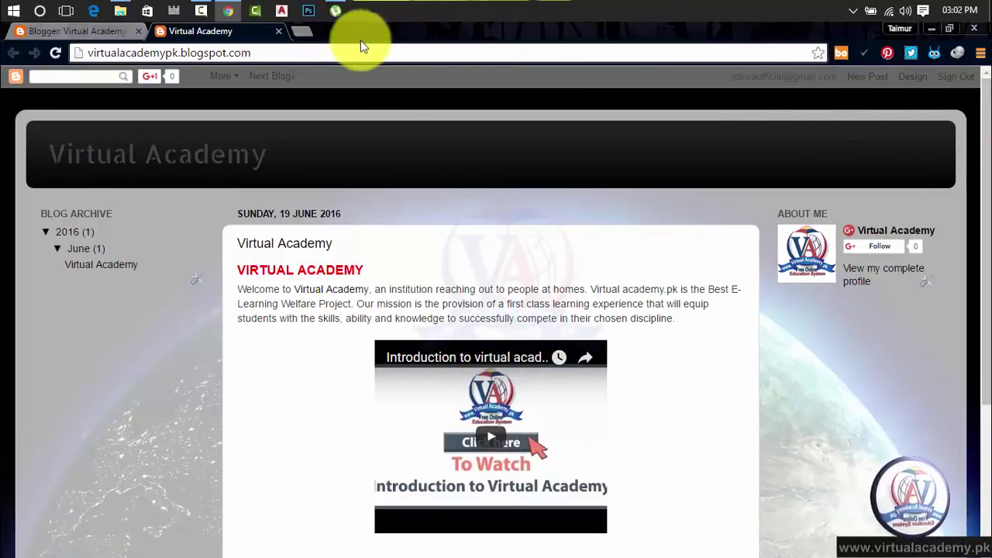
Step: Visit virtualacademy.pk in a new tab, view its linked YouTube channel, and close both pages to return to the blog
left_click(303, 32)
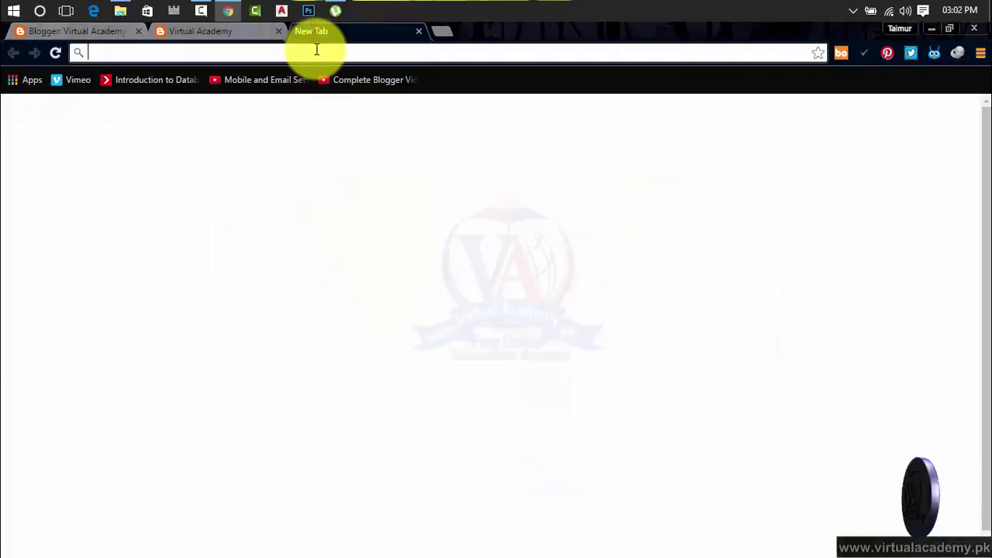
type("v")
key("Return")
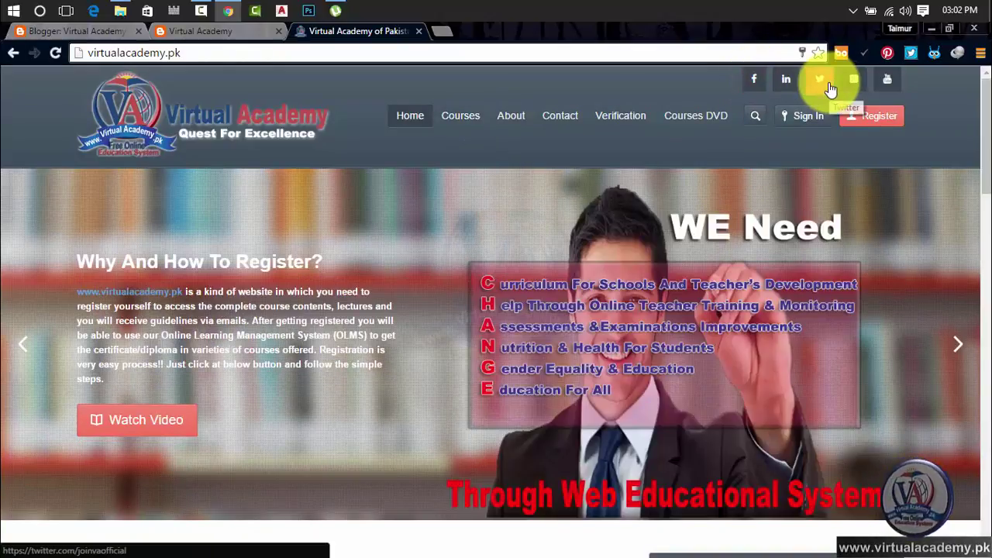
left_click(889, 81)
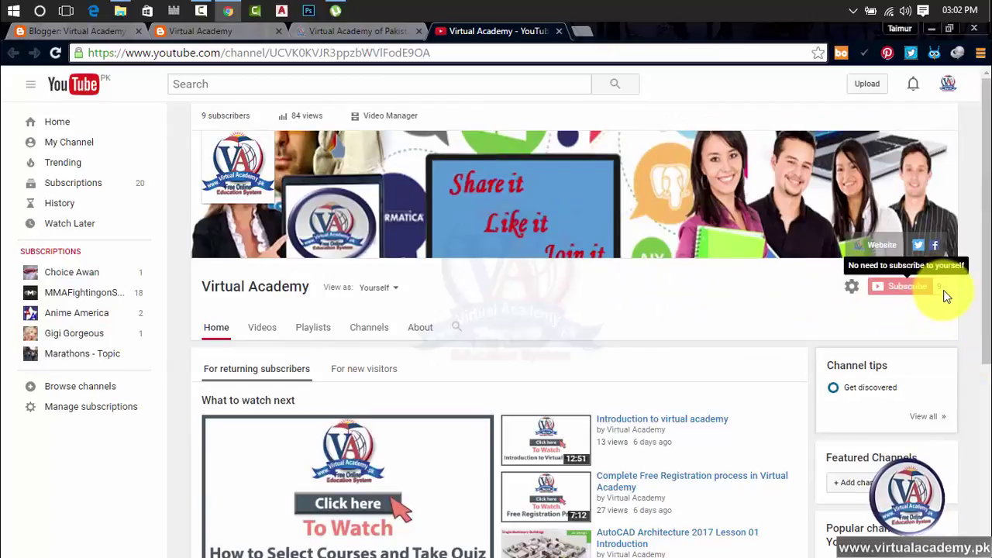
left_click(558, 32)
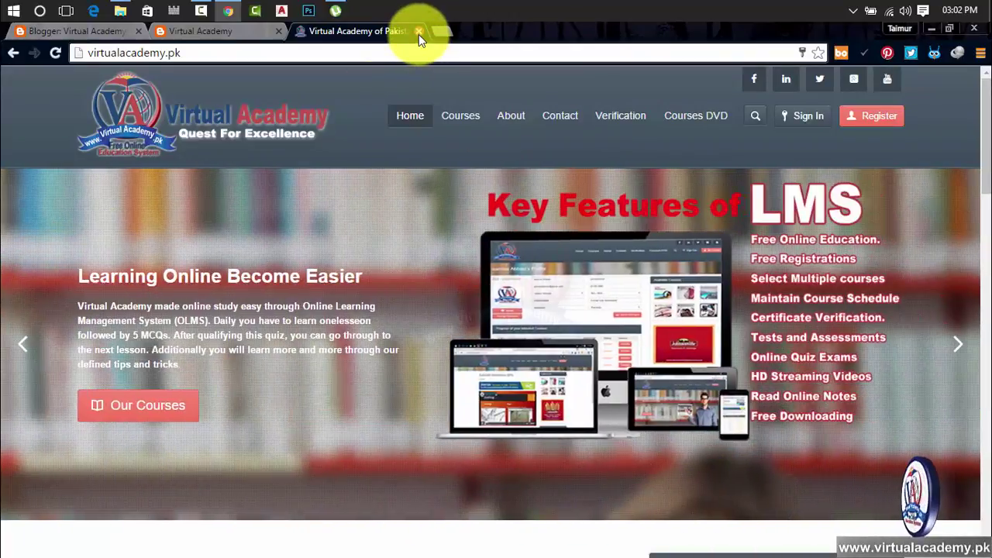
left_click(418, 32)
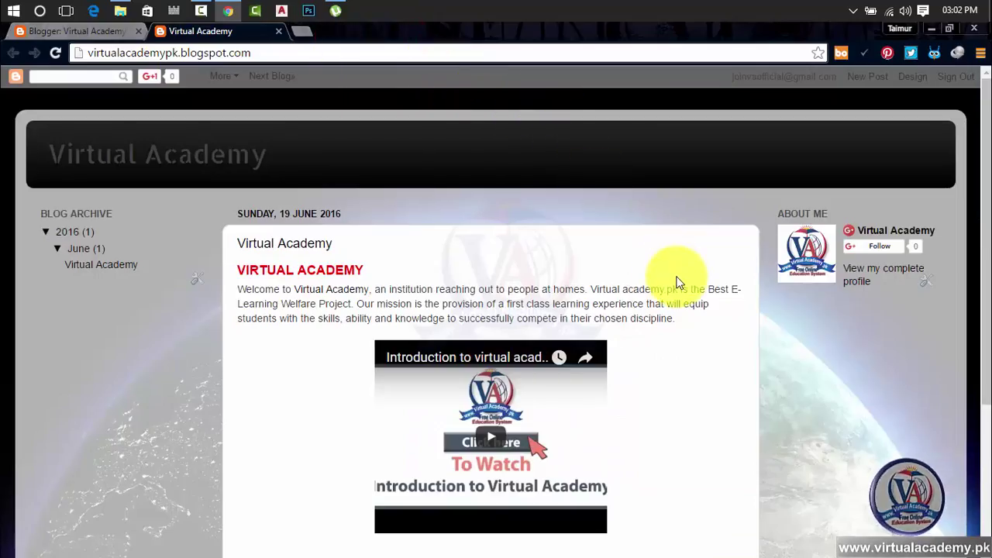